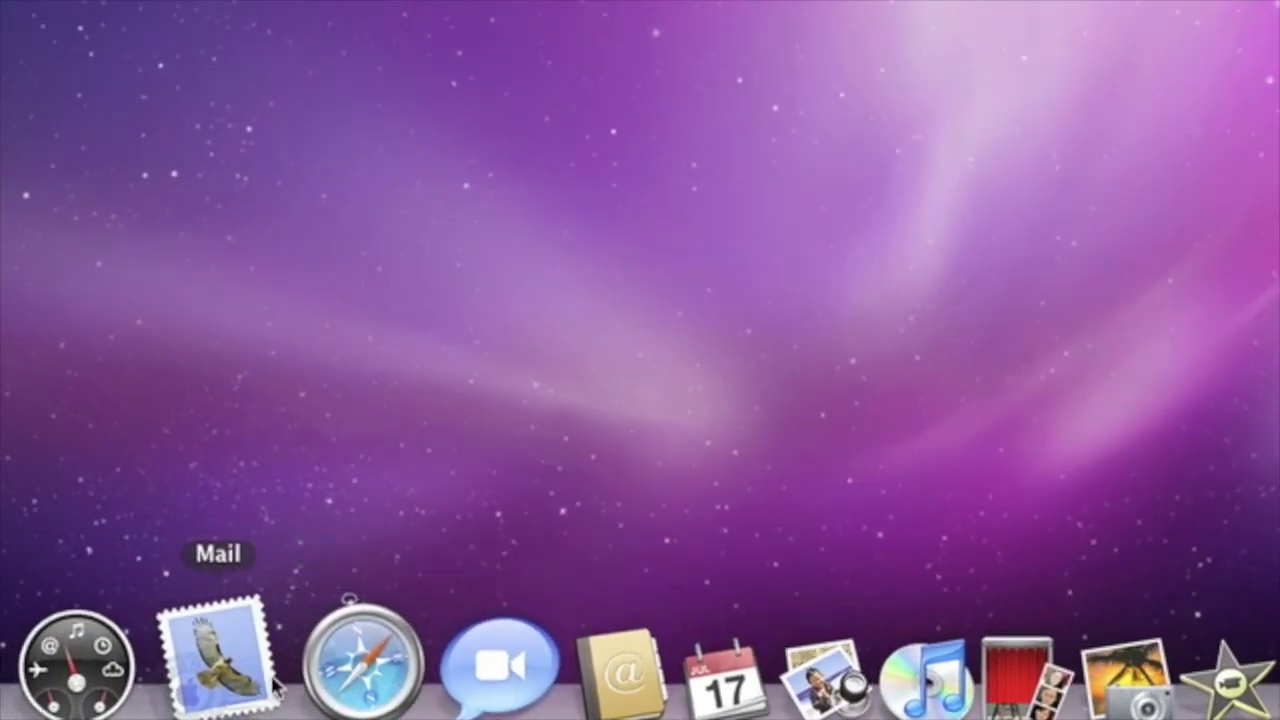
- Launch Mail from the Dock to show the Inbox with the Travel Club Newsletter
click(228, 685)
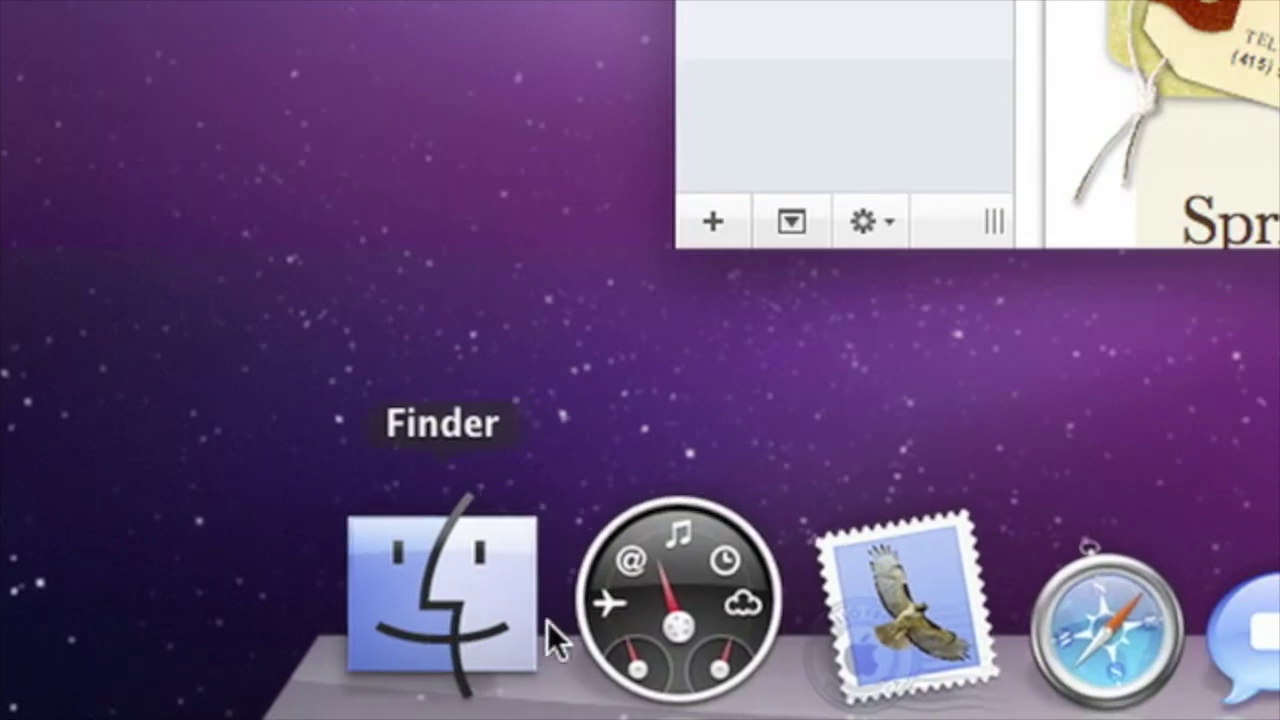
- Add the Address Book widget to Dashboard, then close Dashboard to return to the desktop
click(645, 611)
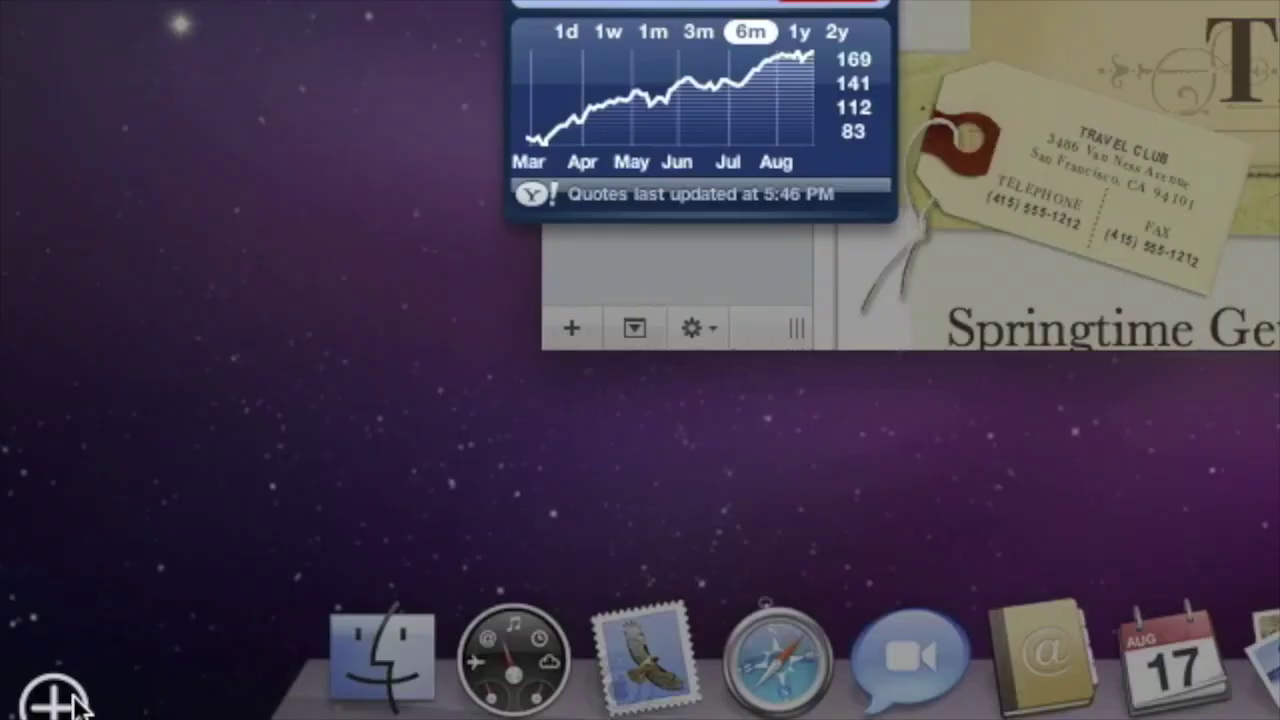
click(55, 698)
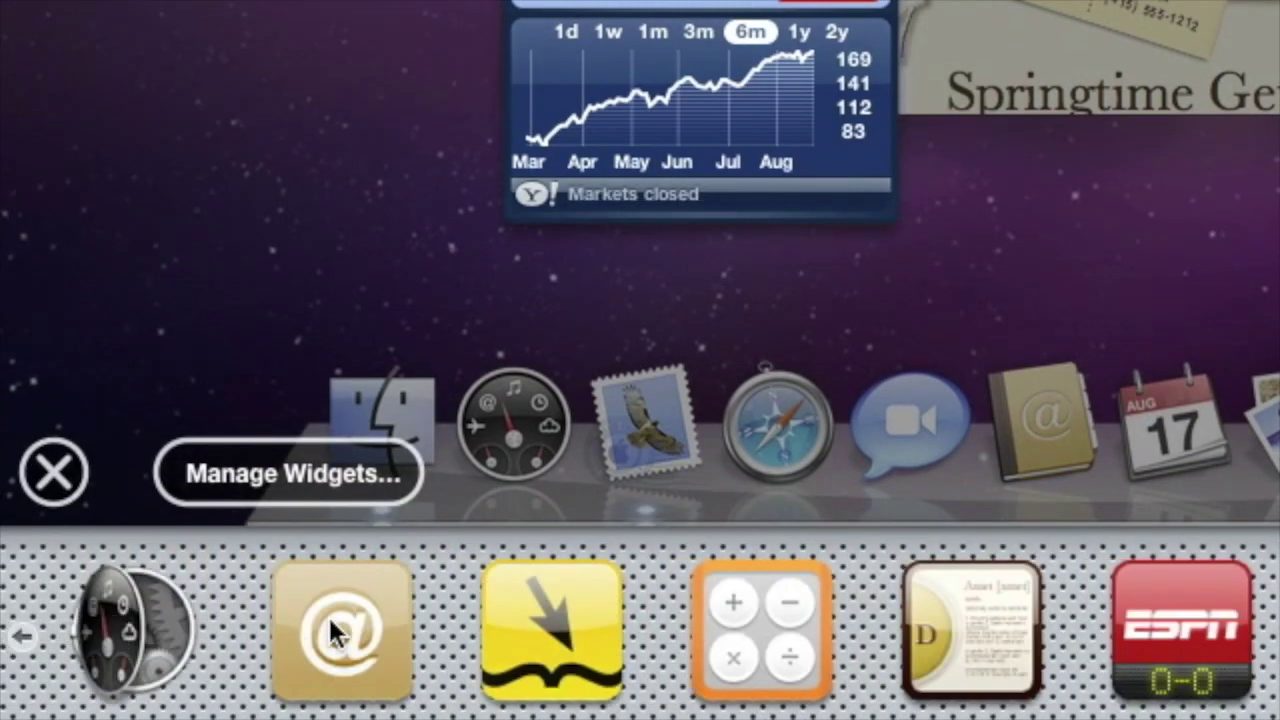
drag(329, 617, 596, 274)
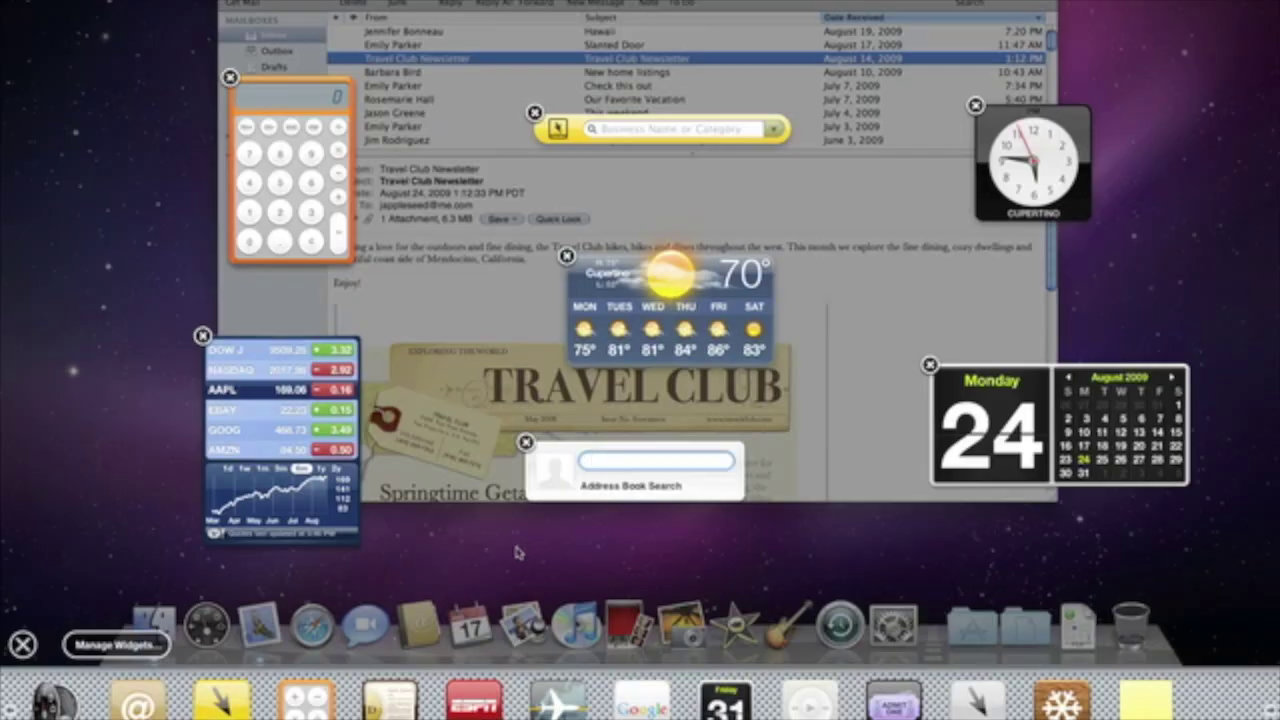
click(414, 466)
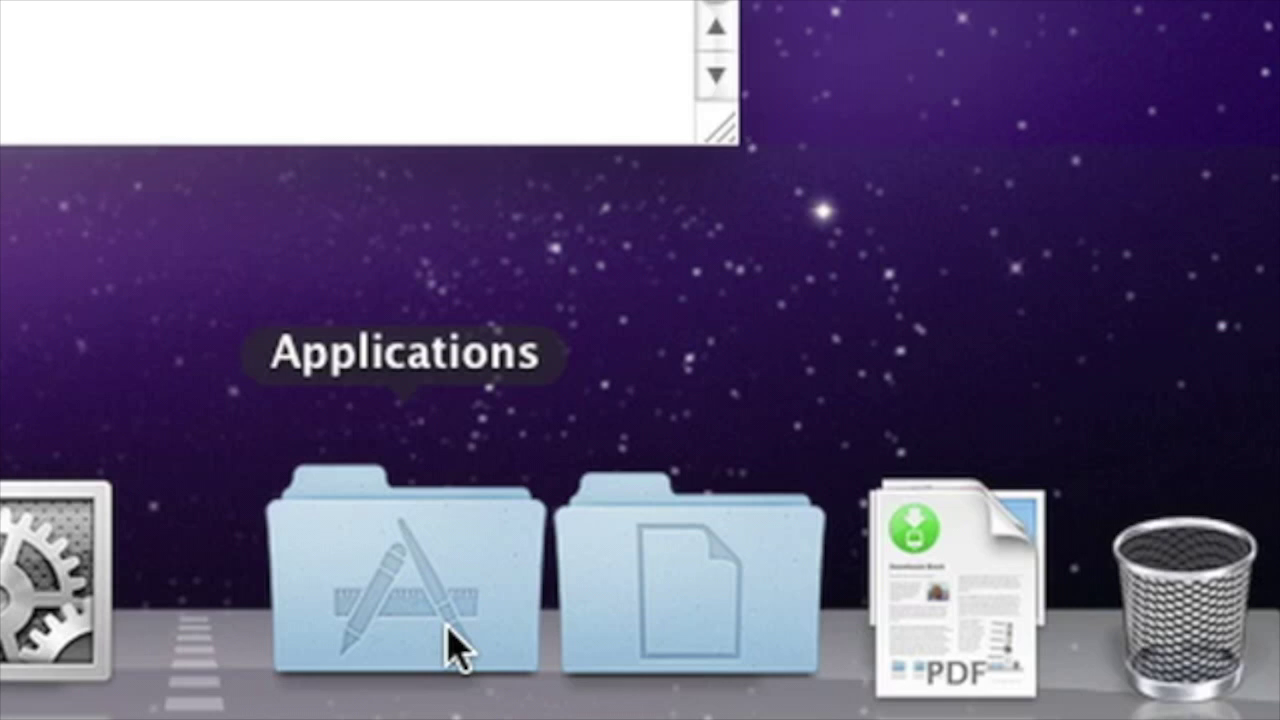
- Browse the Applications, Documents and Downloads stacks in the Dock
click(455, 650)
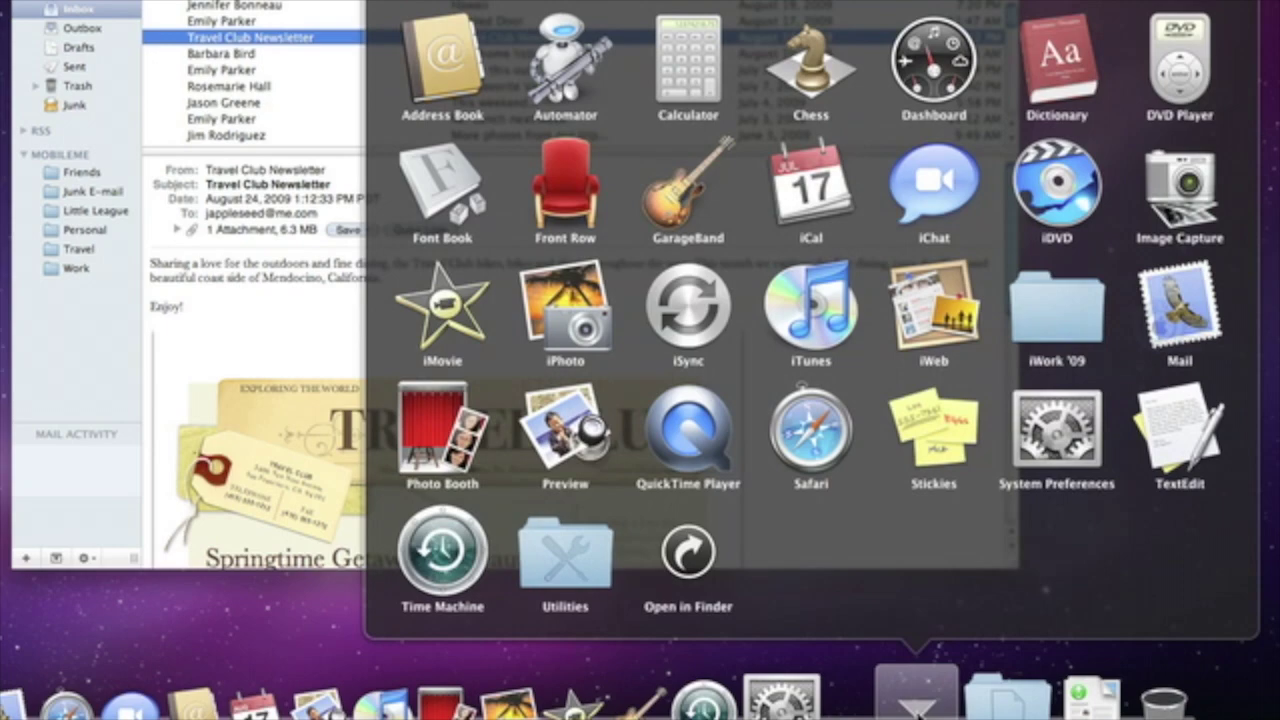
click(916, 700)
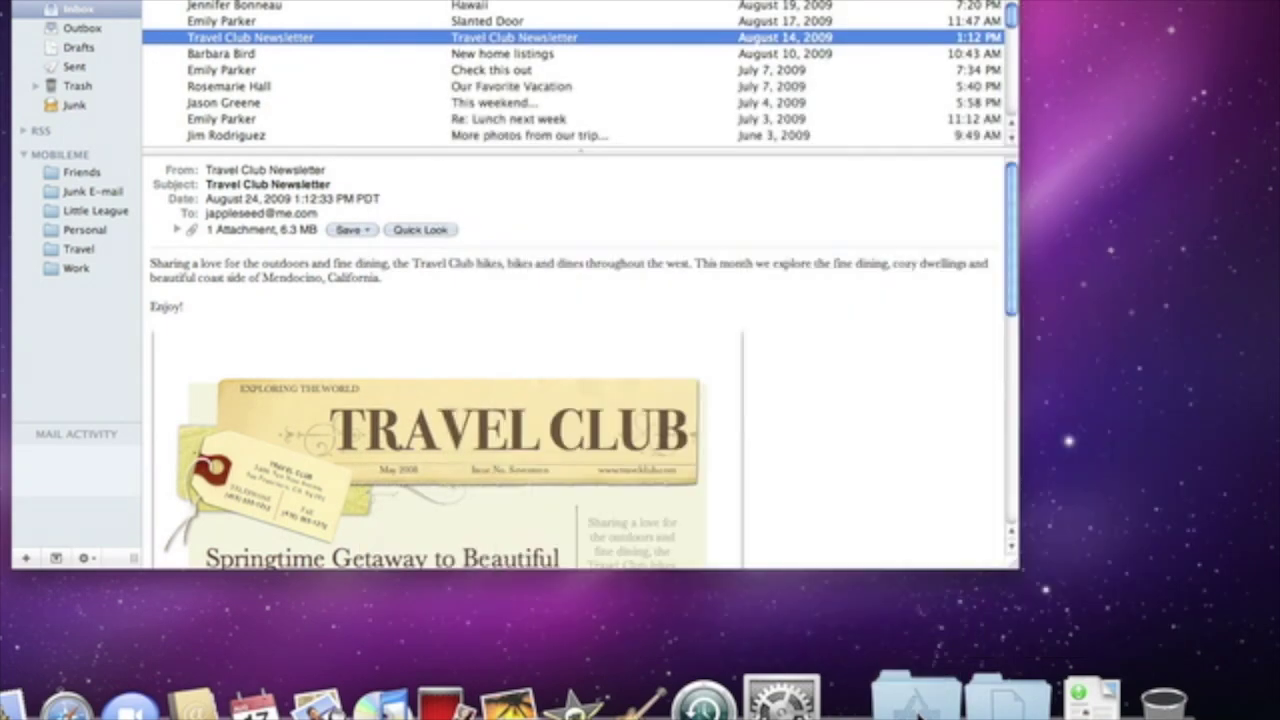
click(978, 700)
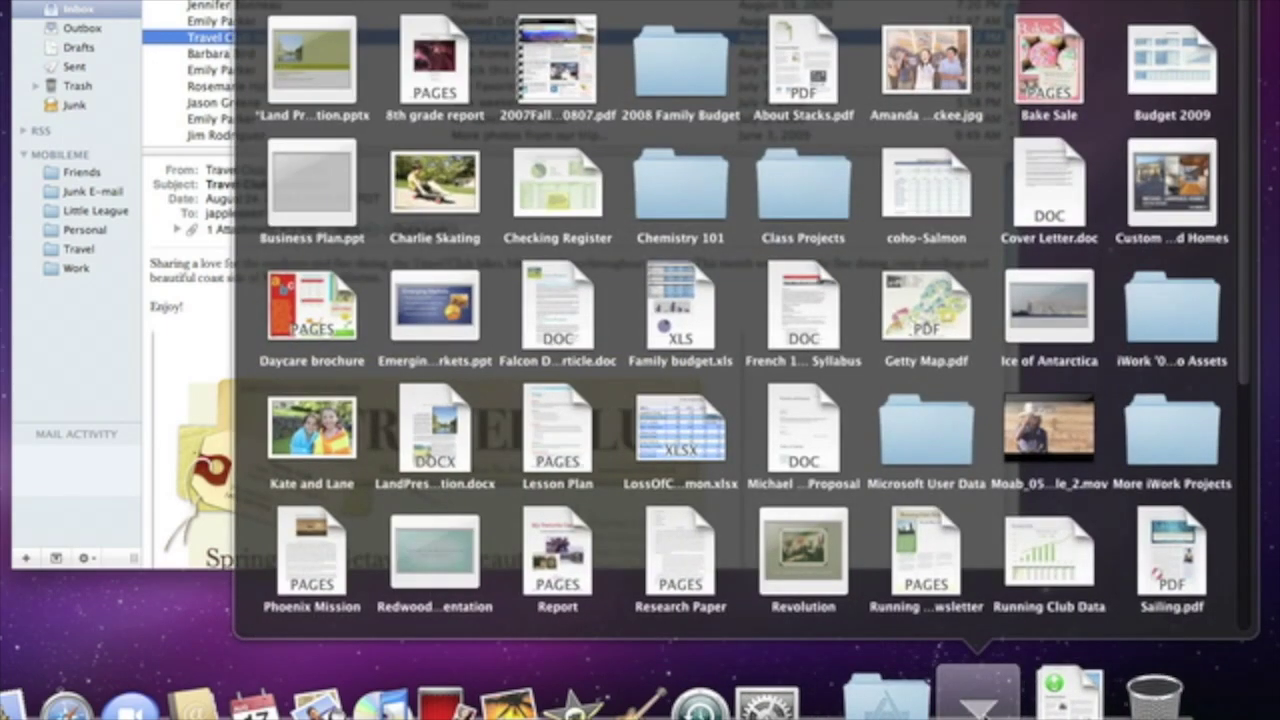
click(978, 700)
click(1068, 700)
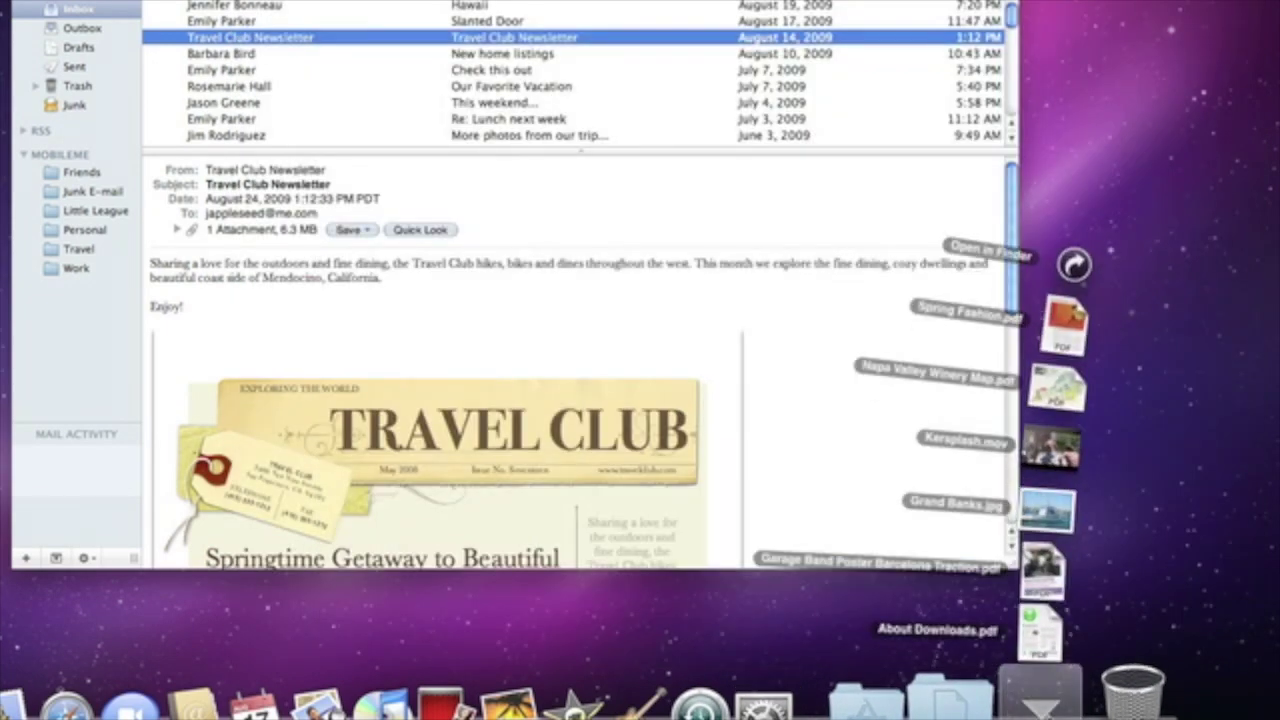
click(1040, 700)
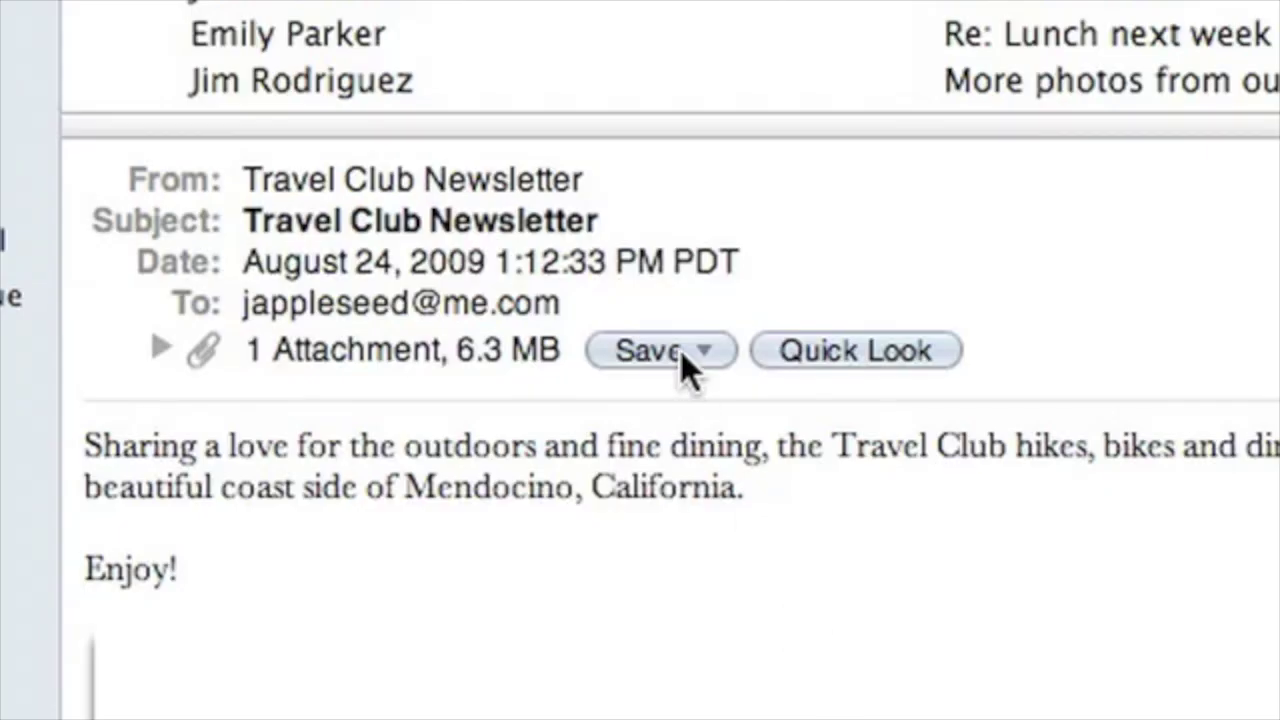
- Save the newsletter attachment to Downloads and open Aug09 Travel Club Newsletter.pdf from that stack
click(681, 351)
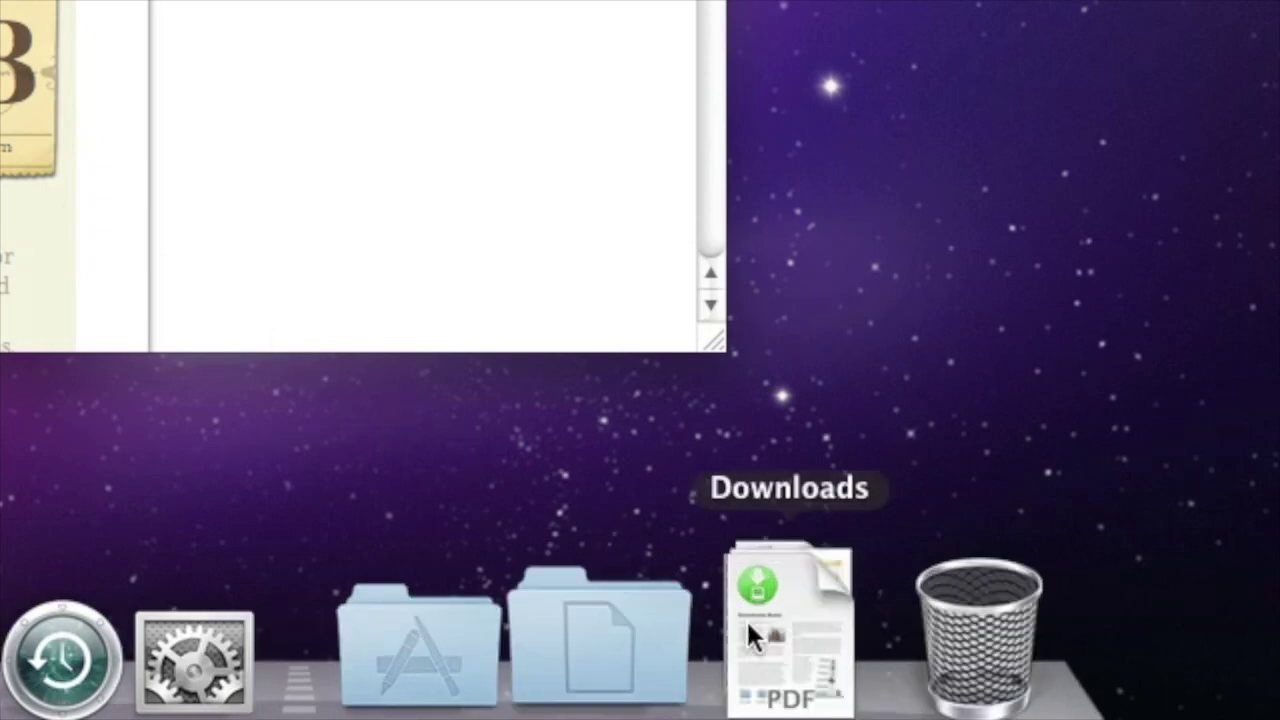
click(760, 629)
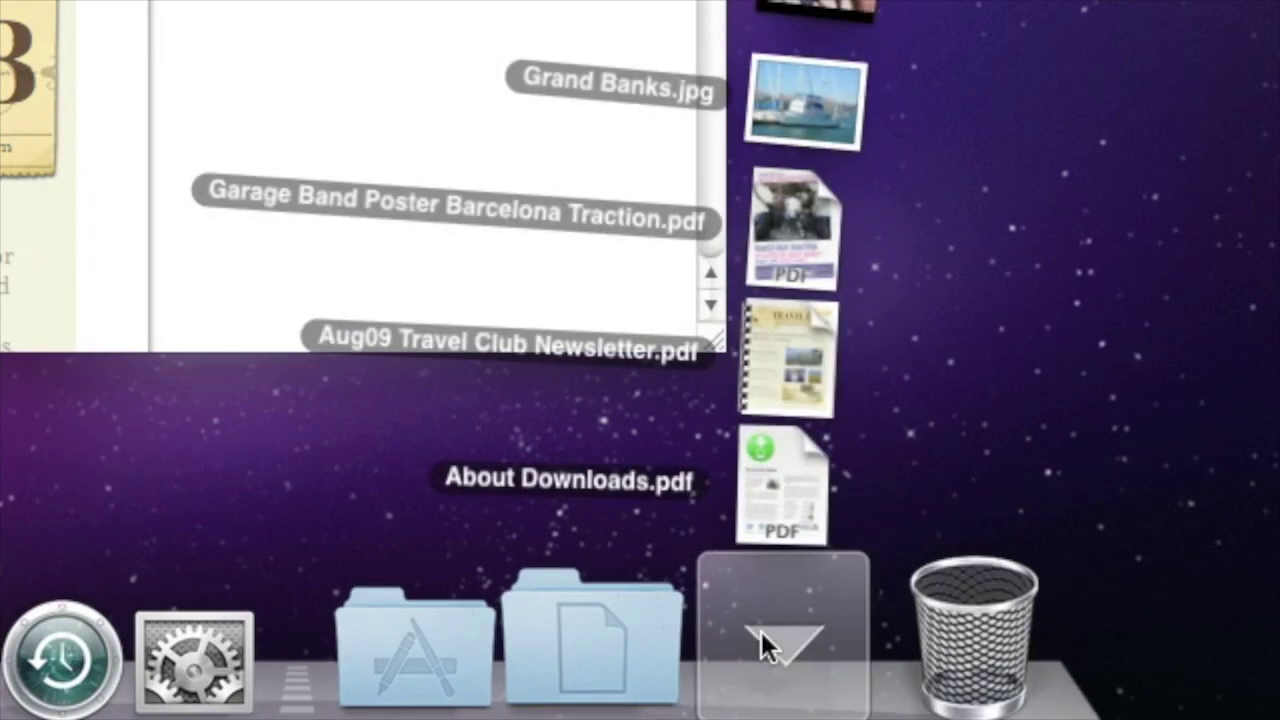
click(805, 395)
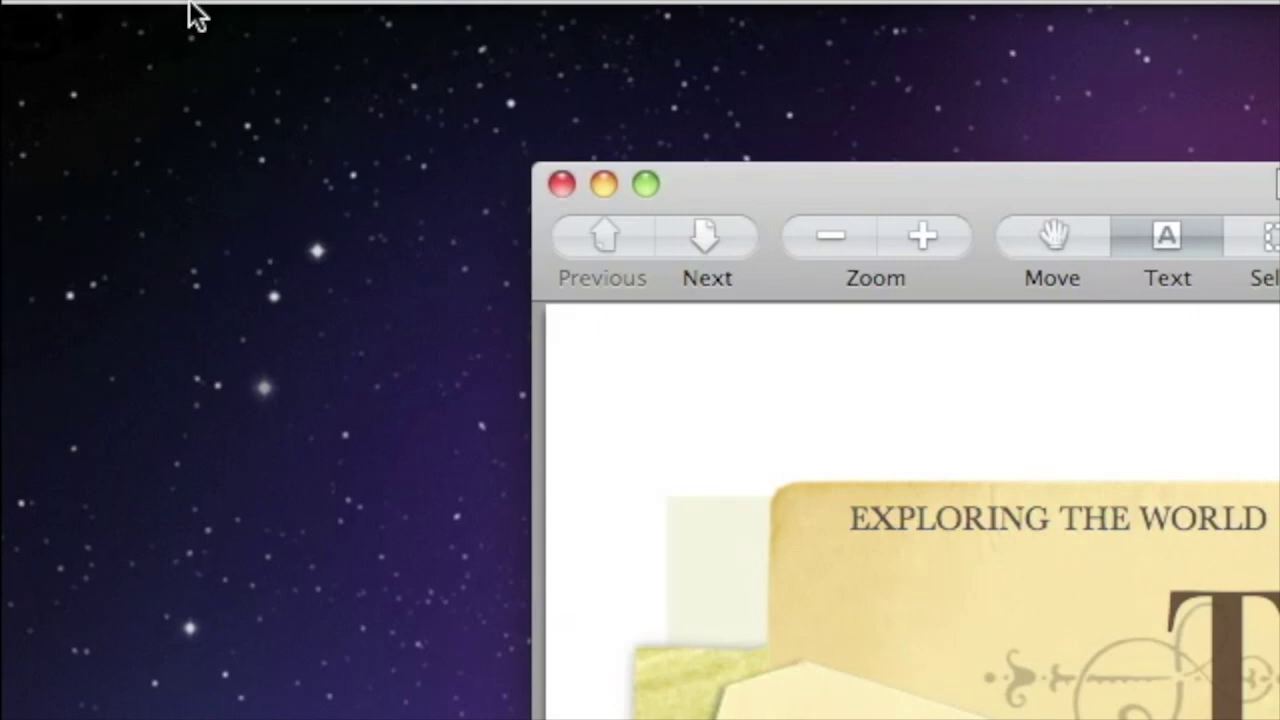
click(193, 5)
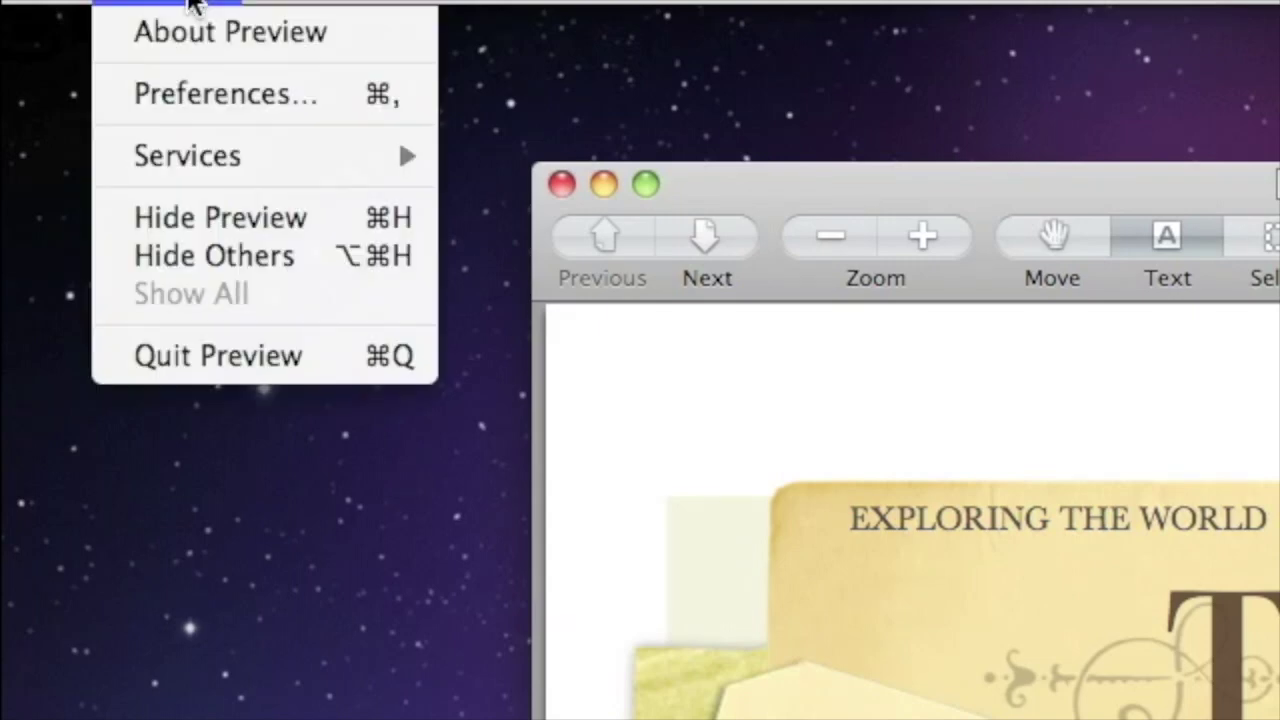
click(192, 5)
click(288, 5)
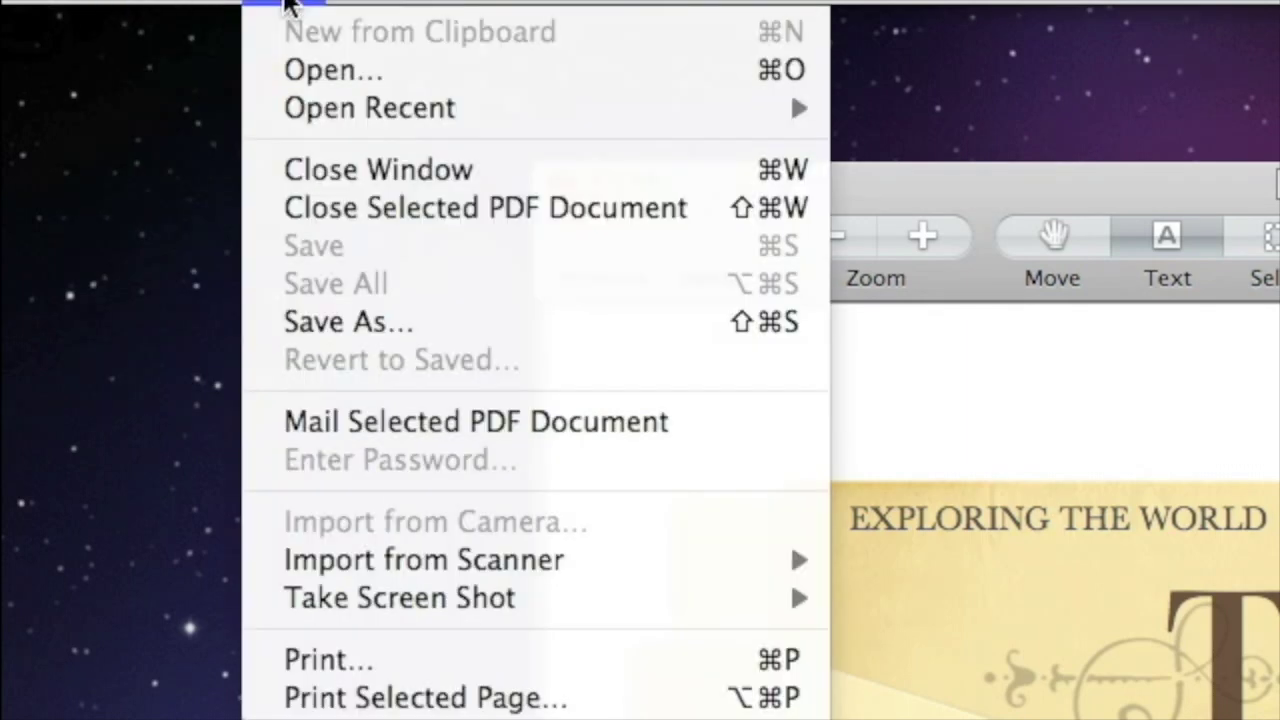
click(286, 5)
click(370, 5)
click(373, 5)
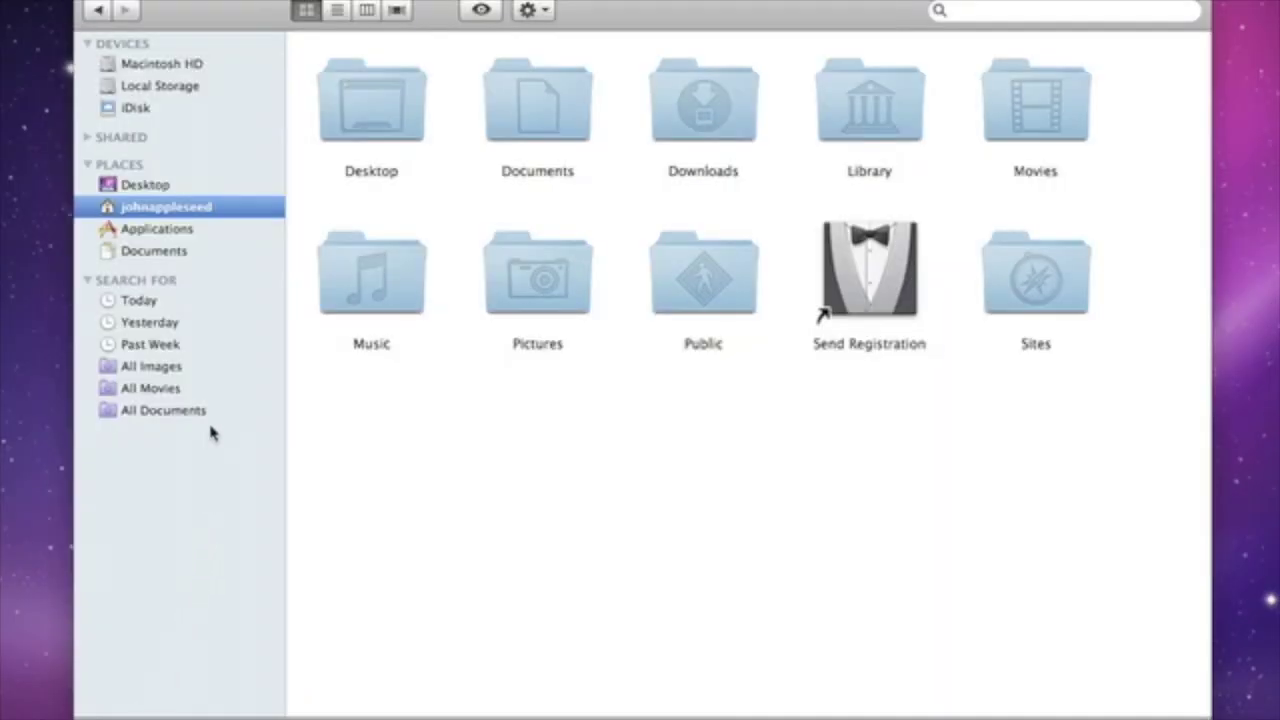
- Show Documents in Finder, trying list and column views before scrolling through Cover Flow previews
click(157, 252)
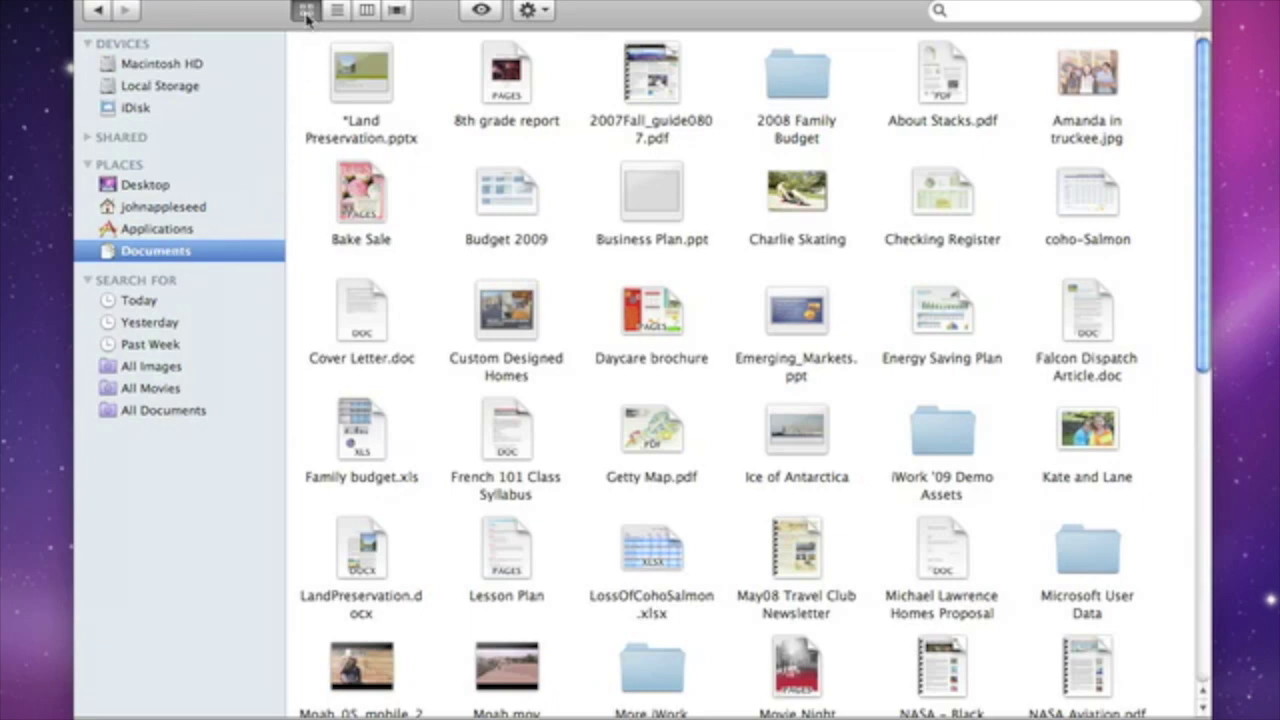
click(337, 10)
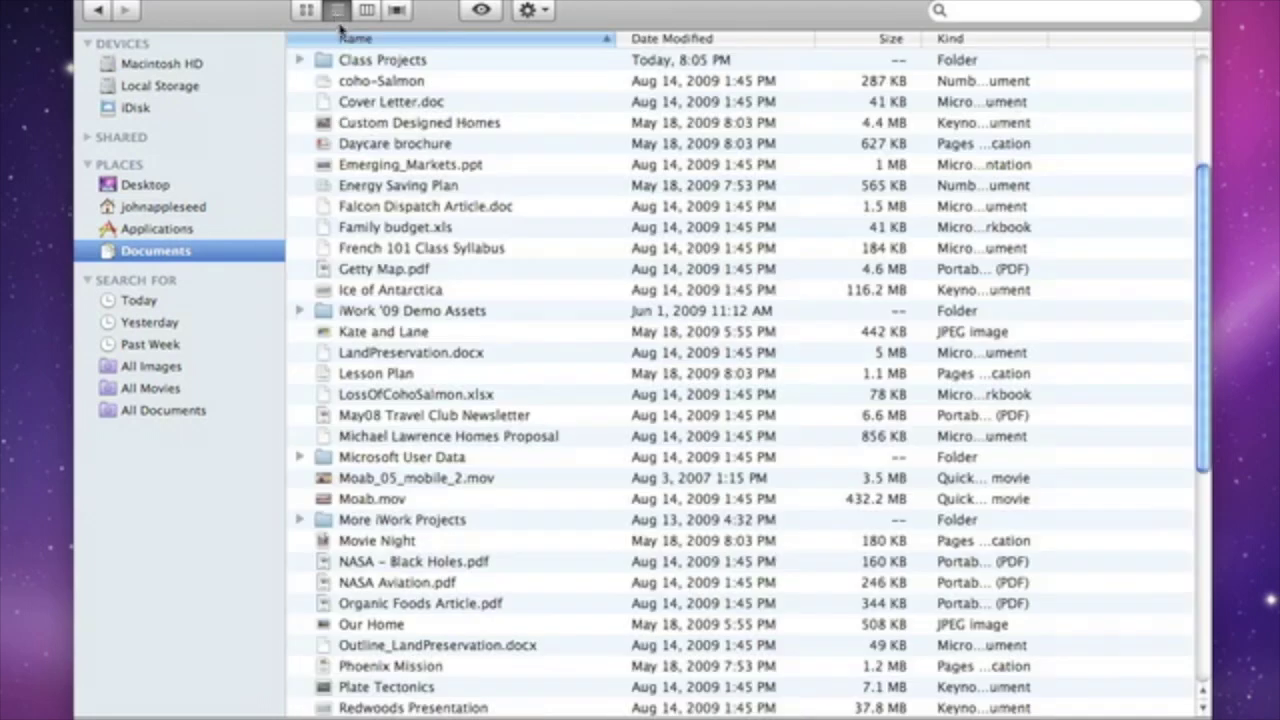
click(366, 10)
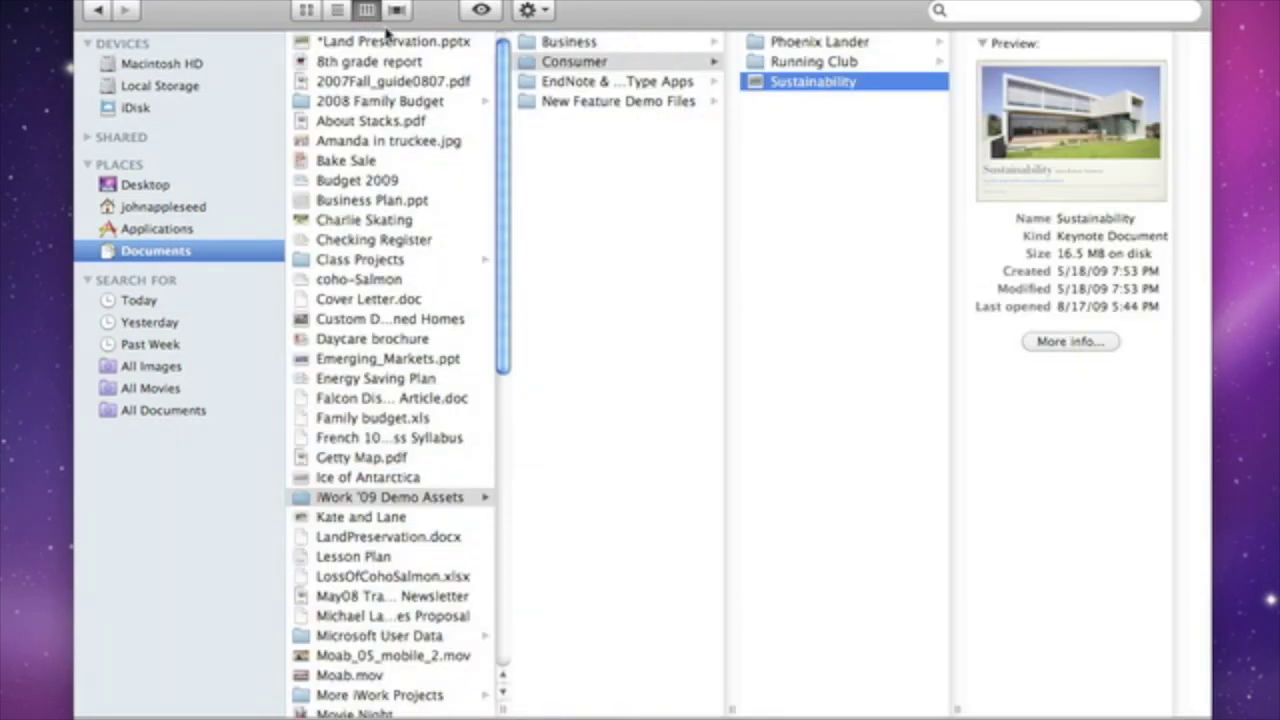
click(397, 11)
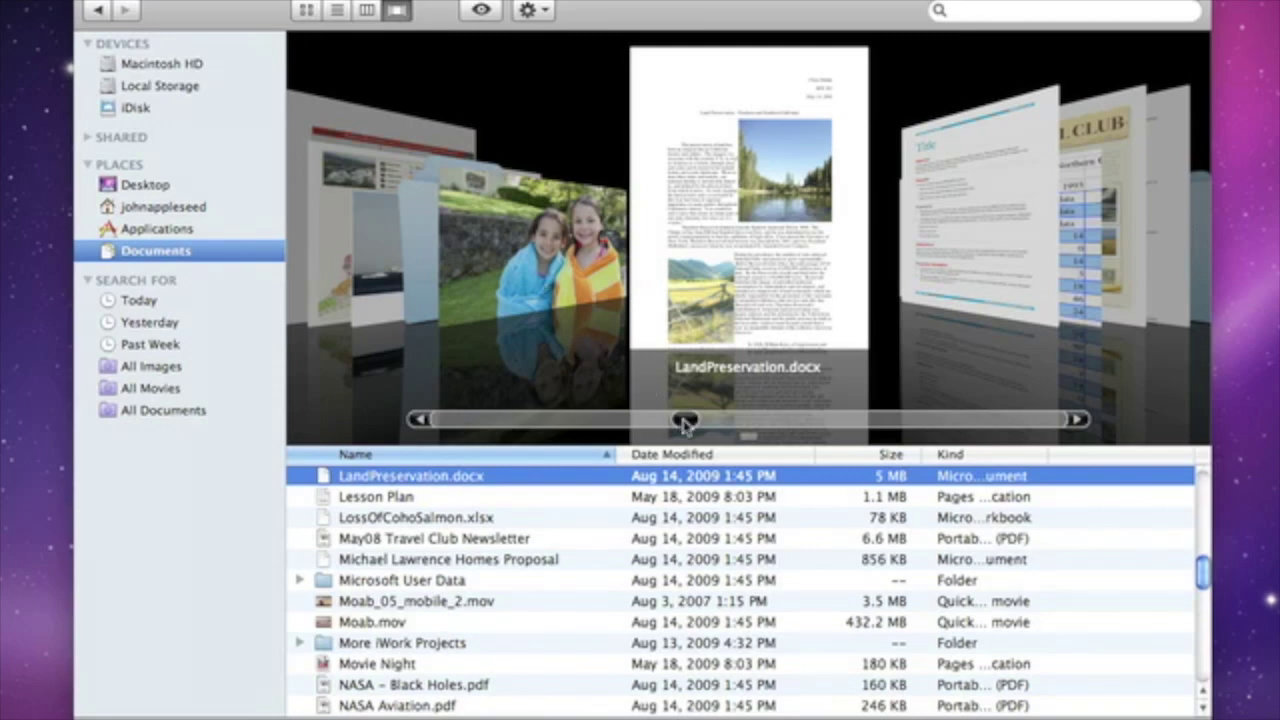
drag(687, 419, 810, 426)
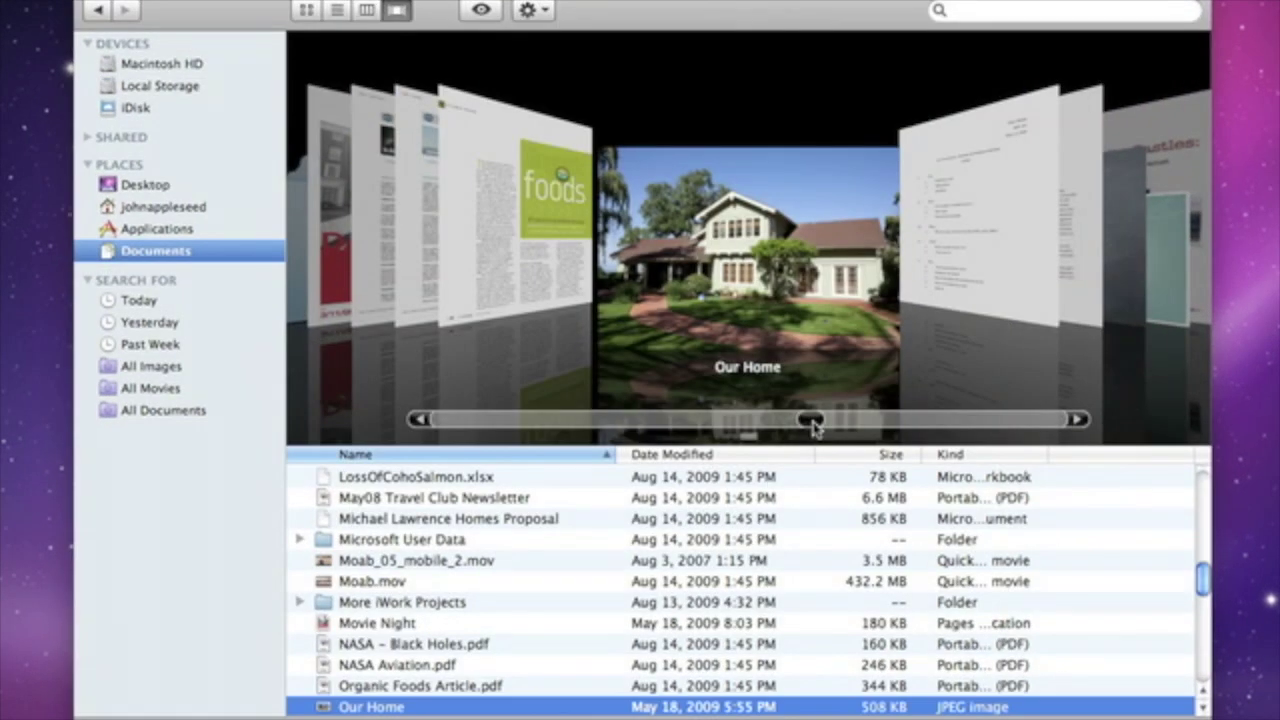
- Create a new folder named Chemistry 101 in Documents and move it into Class Projects
click(530, 12)
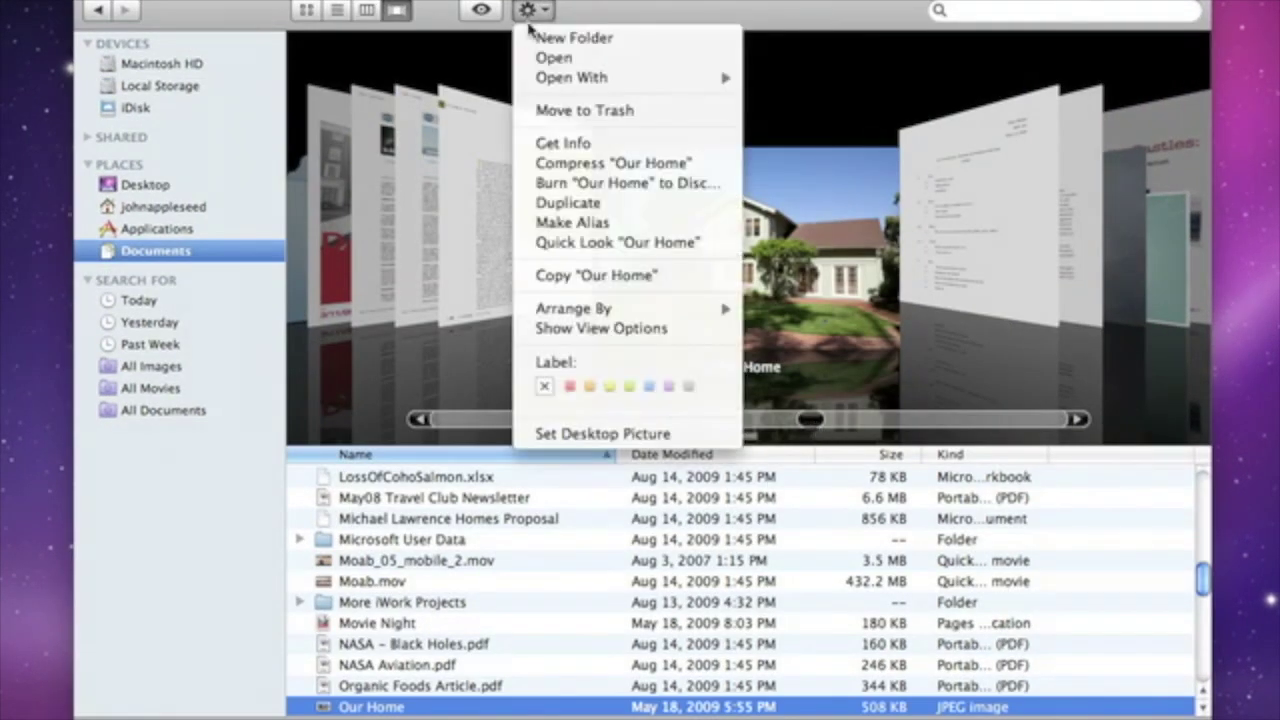
click(530, 38)
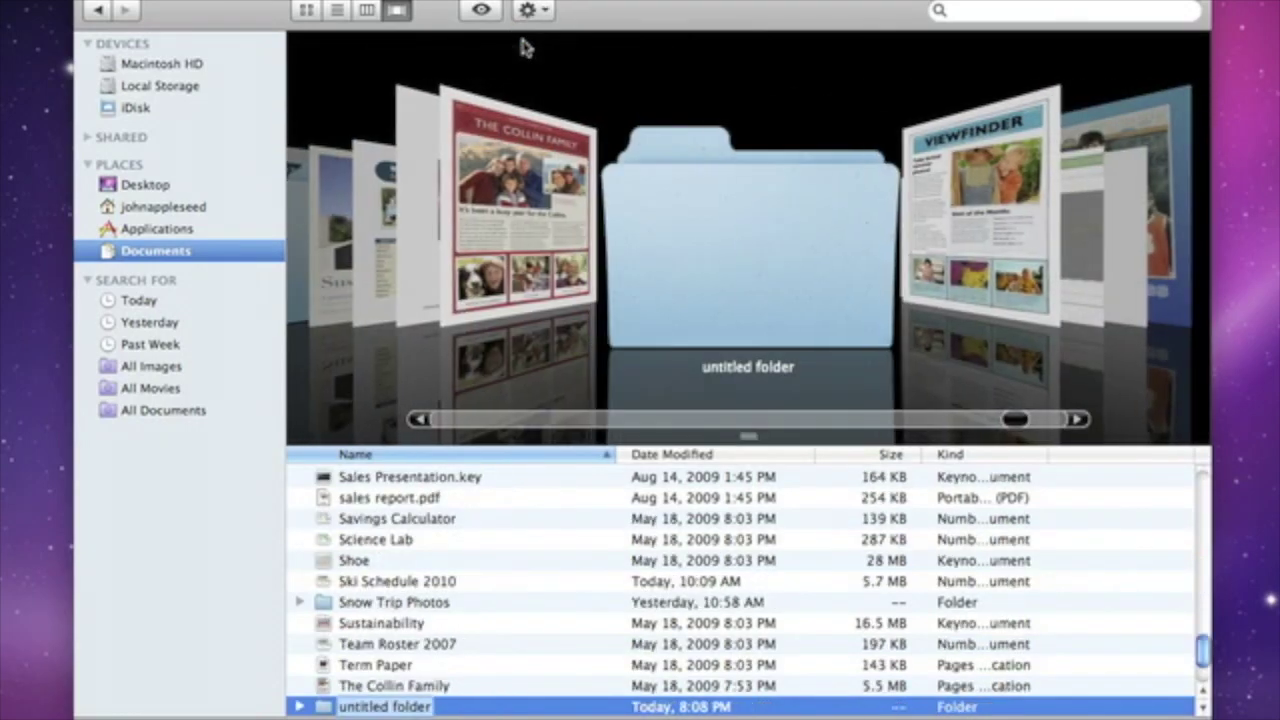
text(Chemistry)
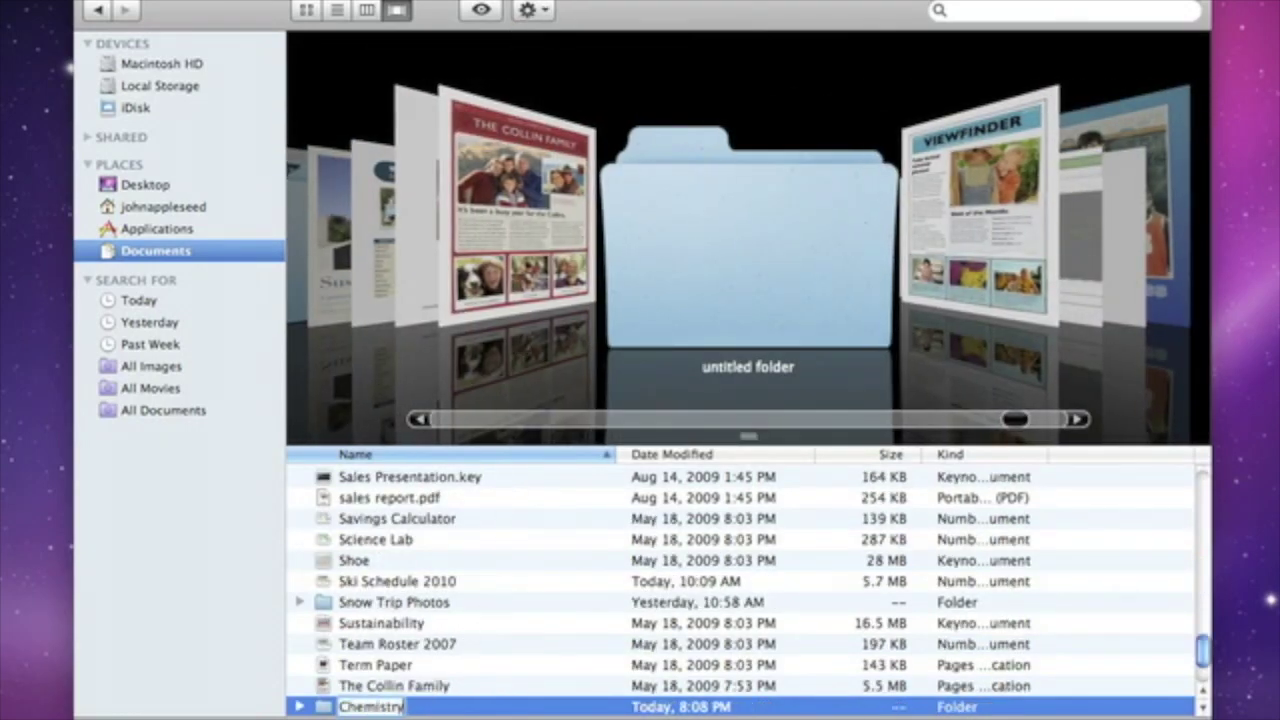
text( 101)
key(Return)
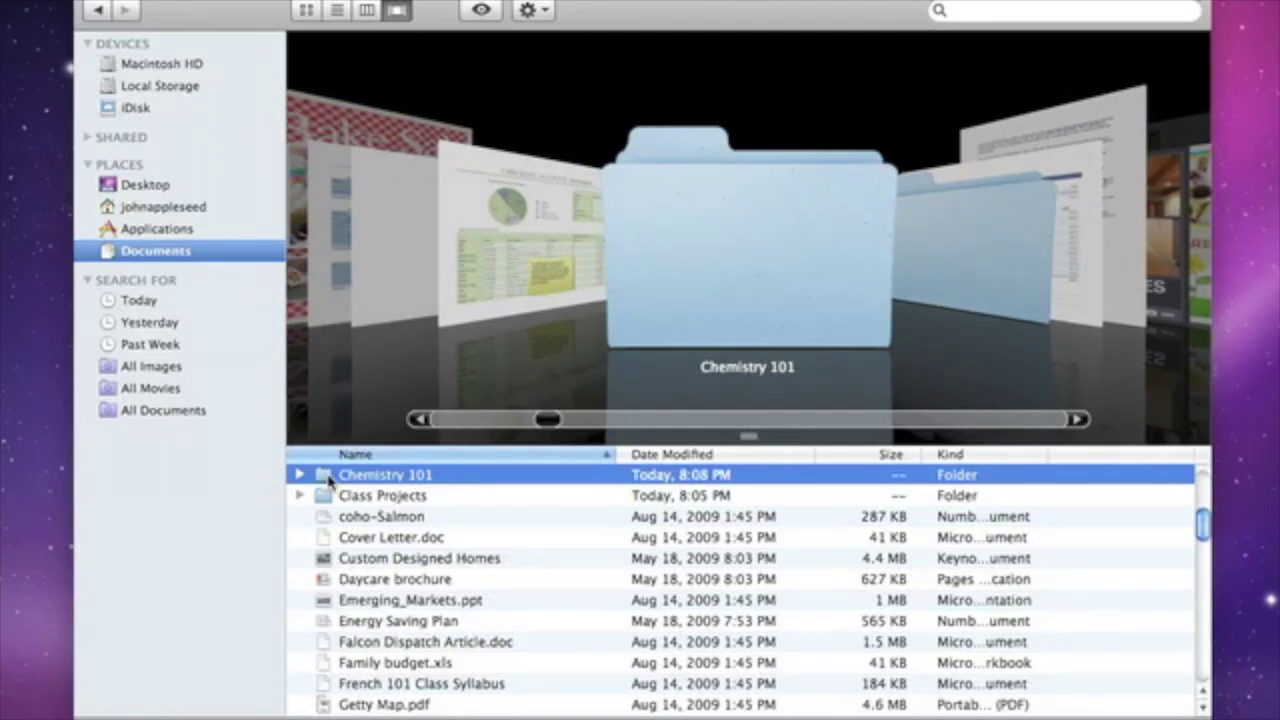
drag(328, 482, 333, 501)
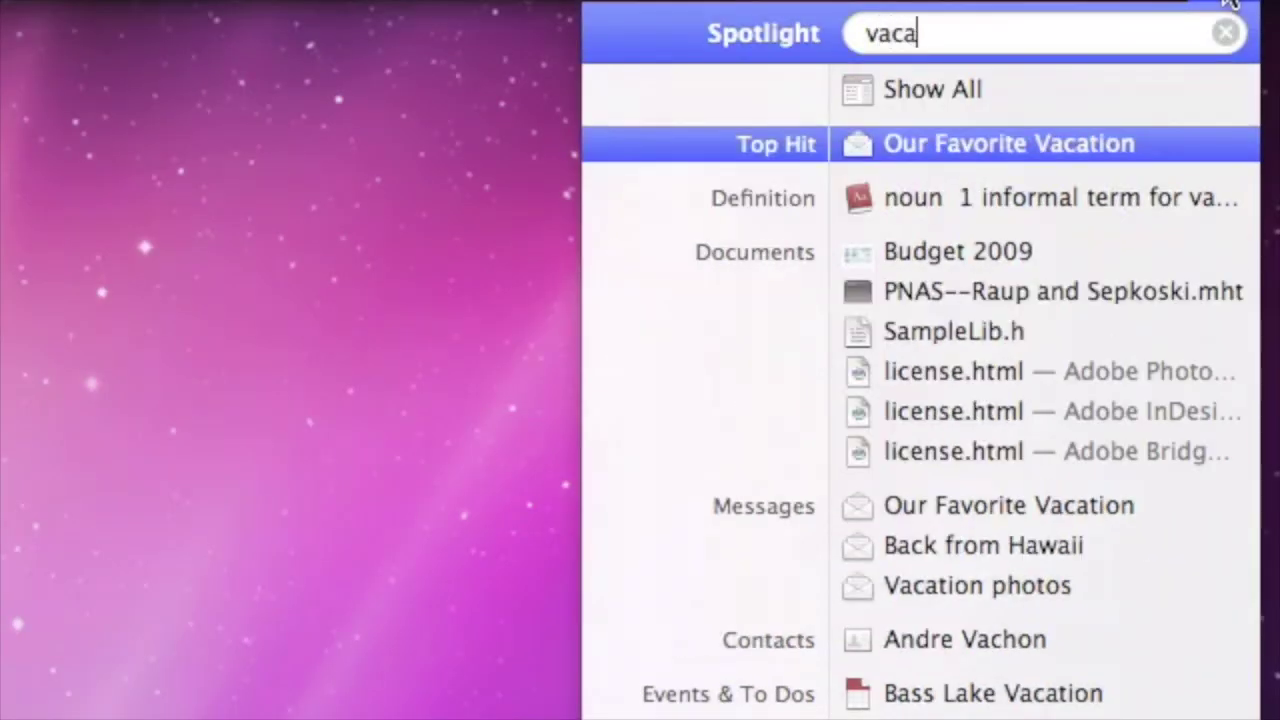
- Search Spotlight for 'vacation', then calculate 118-75 to get 43 and close Spotlight
text(on)
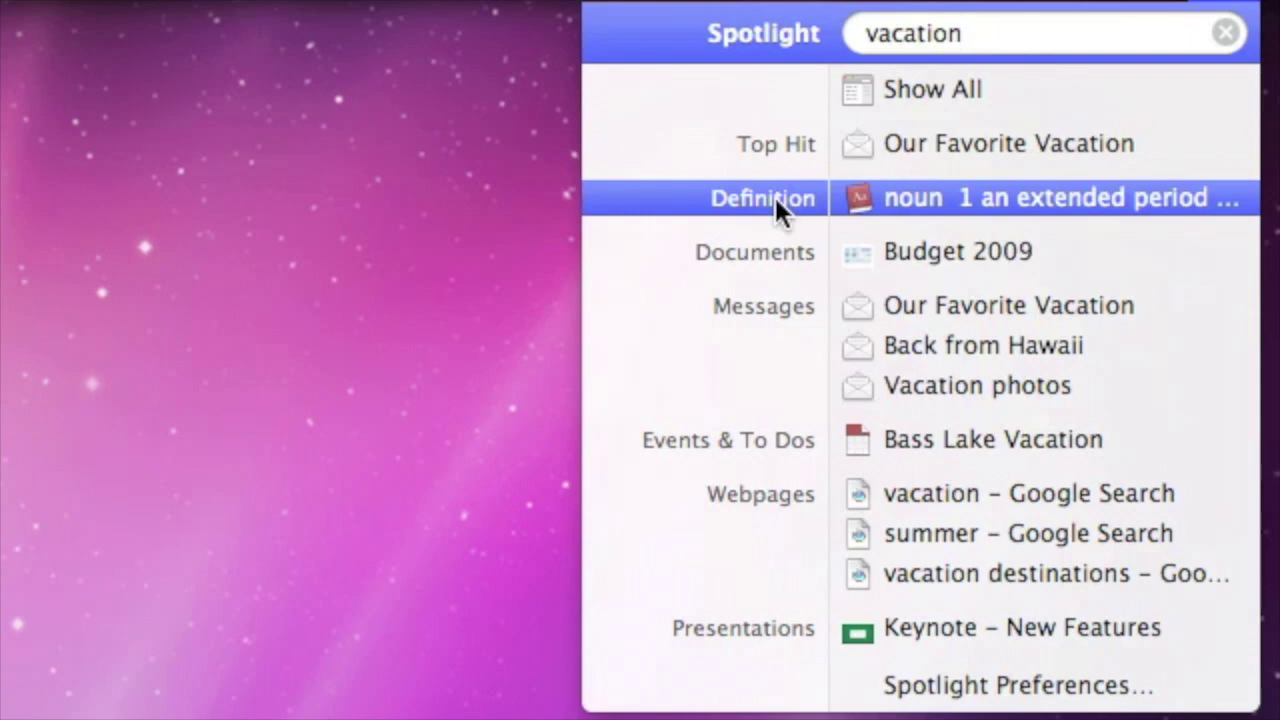
double_click(959, 30)
text(118-75)
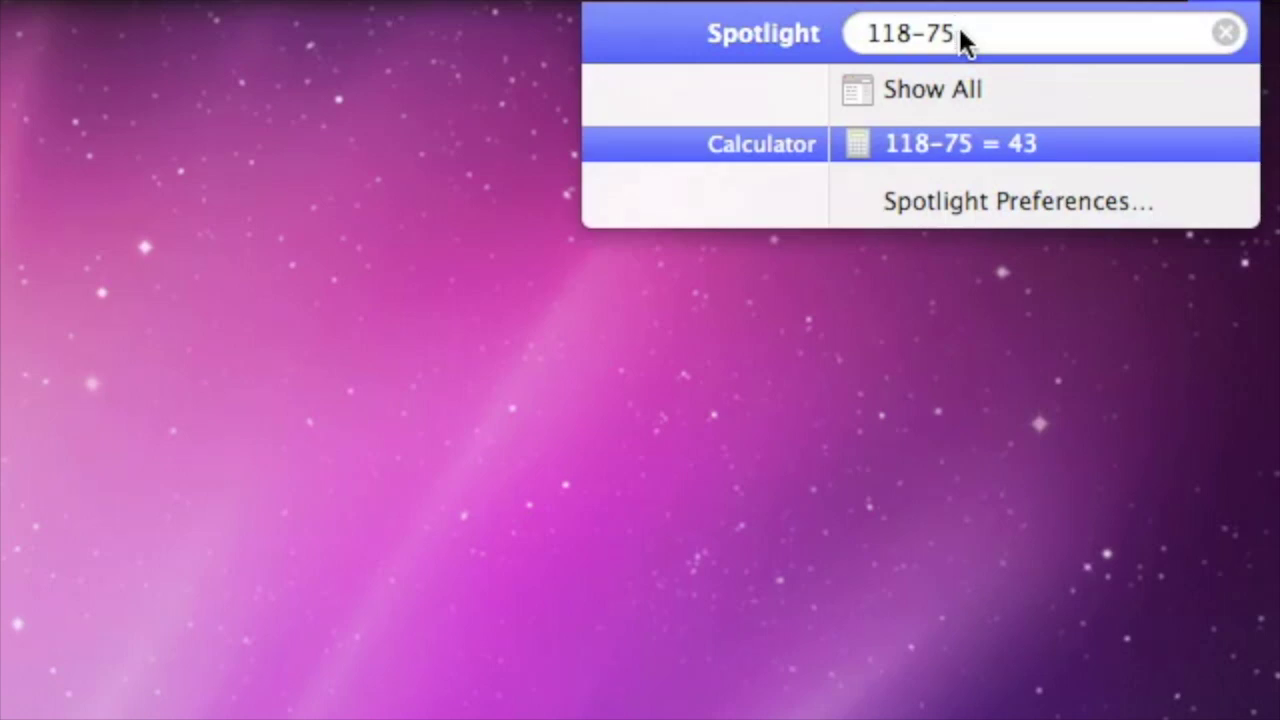
key(Escape)
key(Escape)
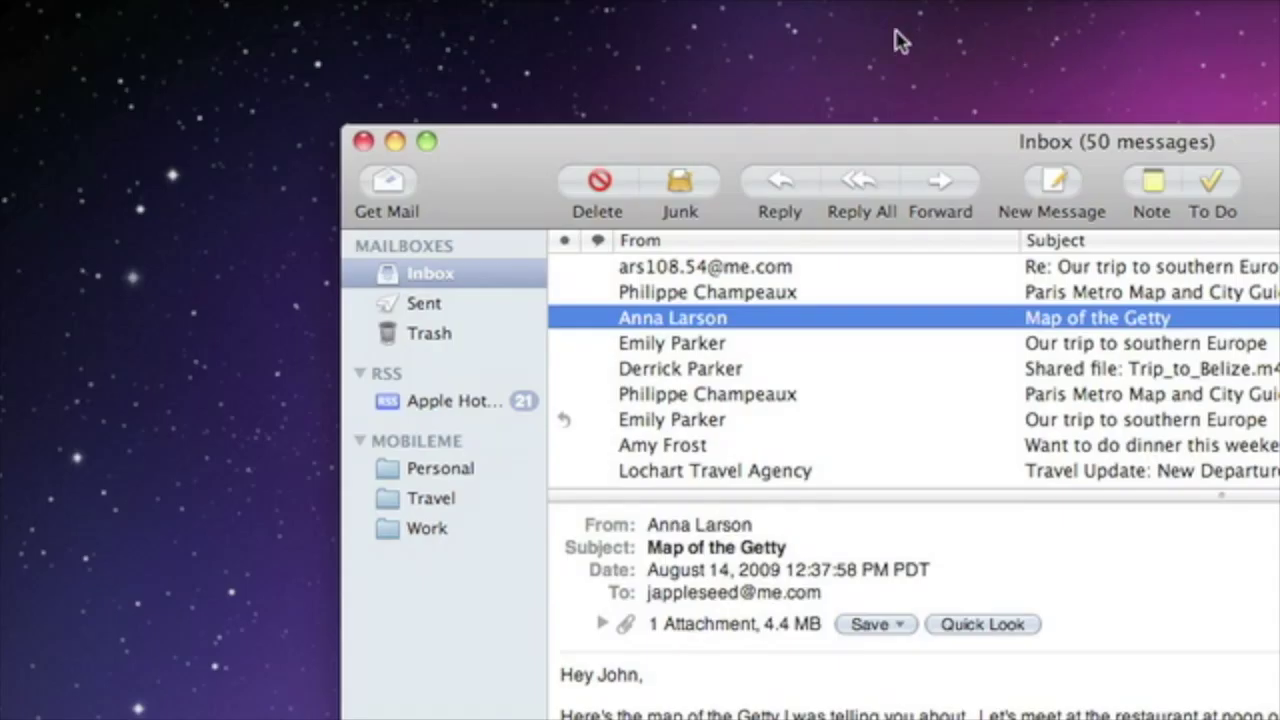
- Search Mail Help for 'How to attach files?' and open the Attaching files to messages topic
click(770, 1)
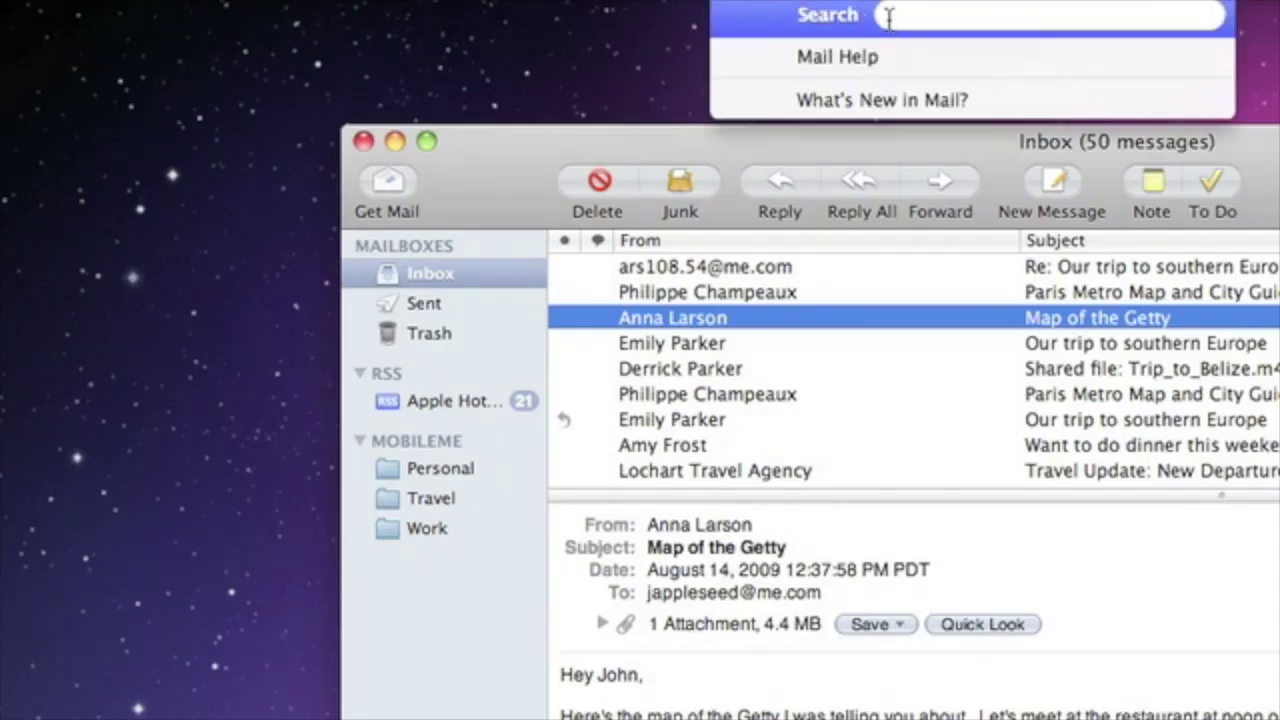
text(How t)
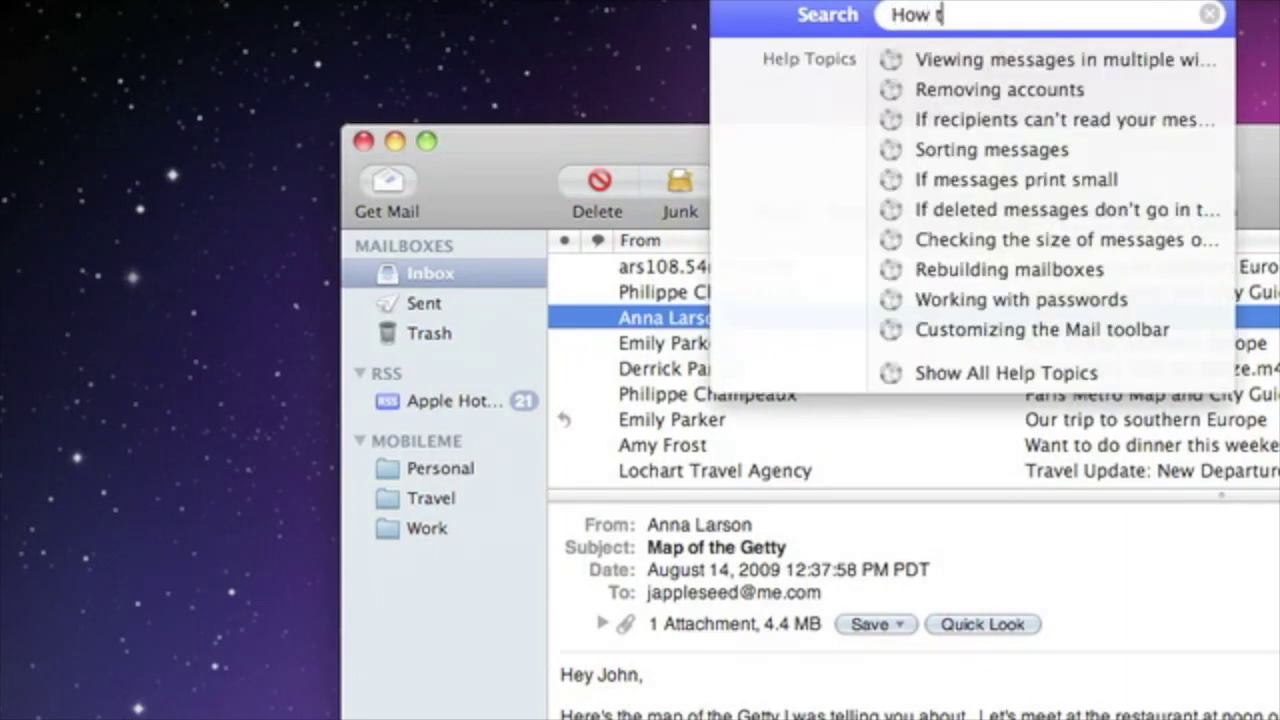
text(o attach files?)
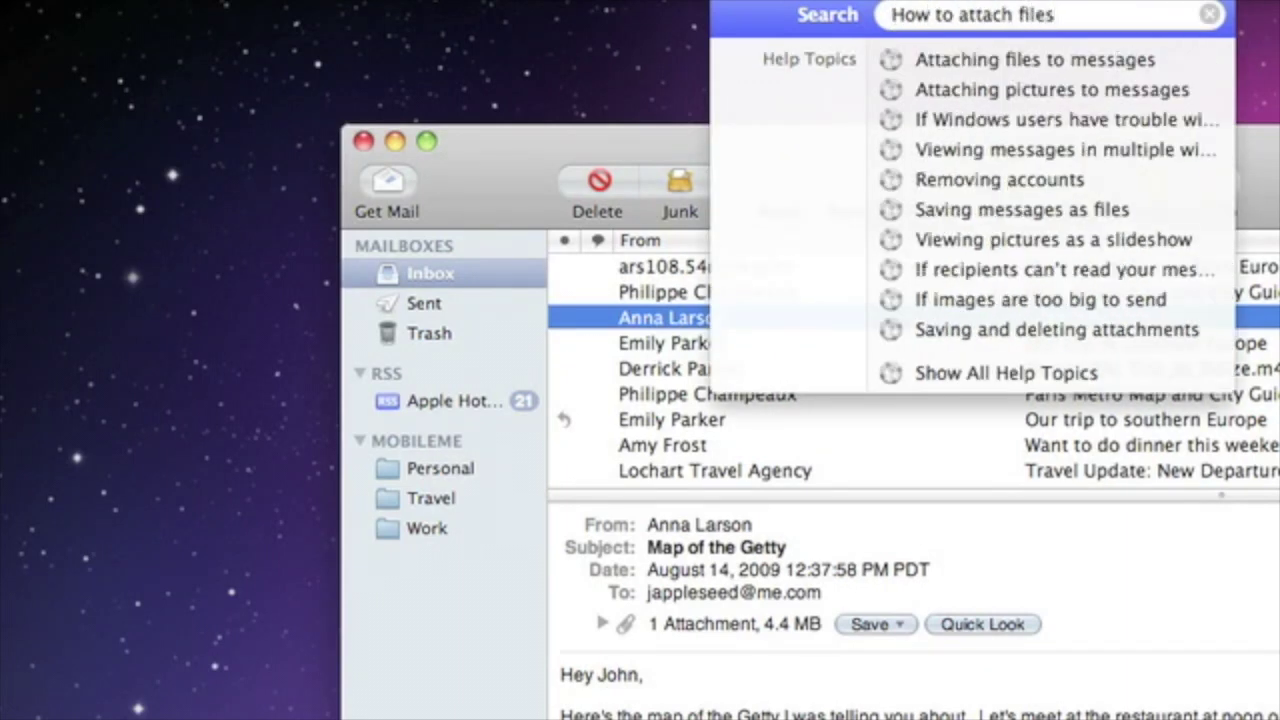
click(893, 66)
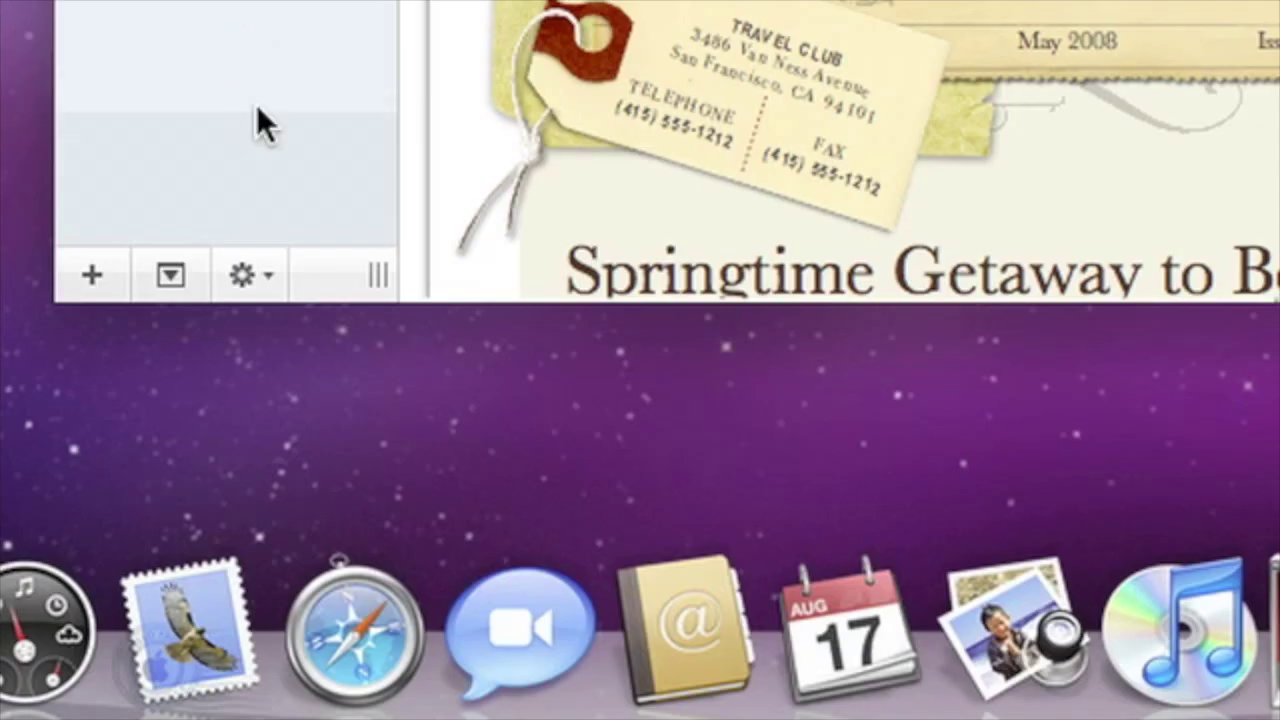
- Open Safari and go to Apple's Support, then the AppleCare products and services page
click(341, 607)
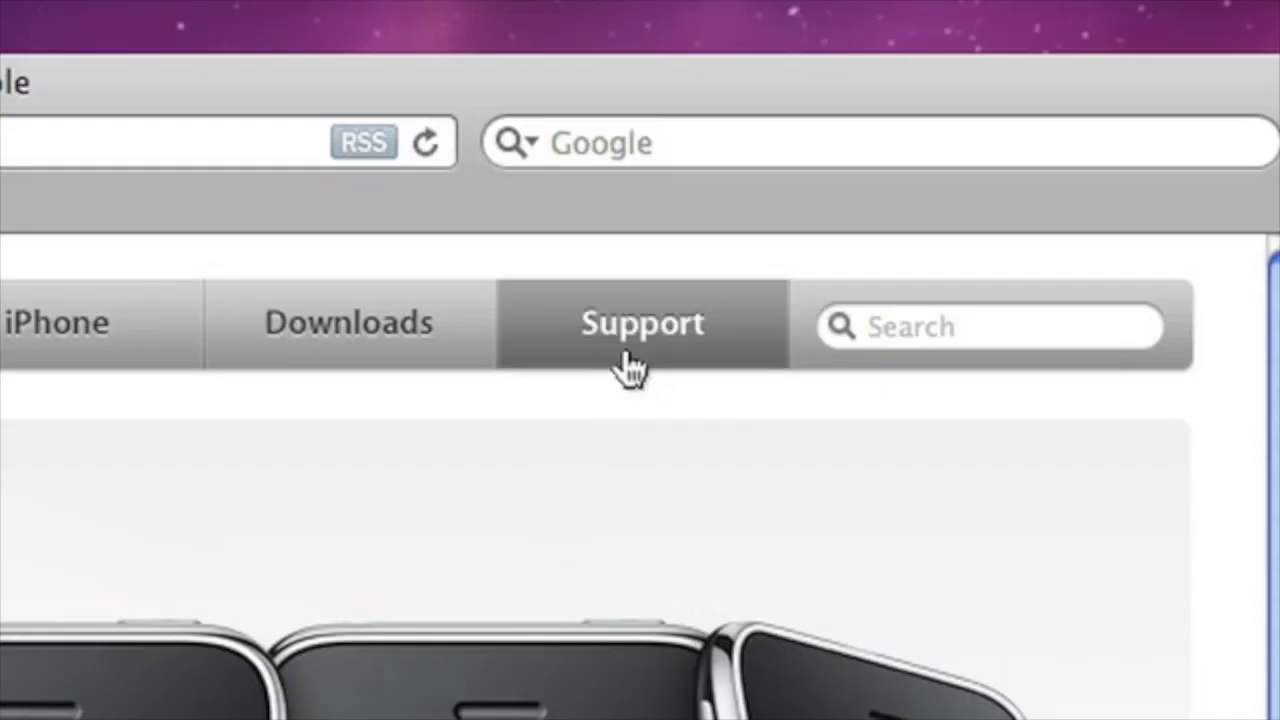
click(840, 101)
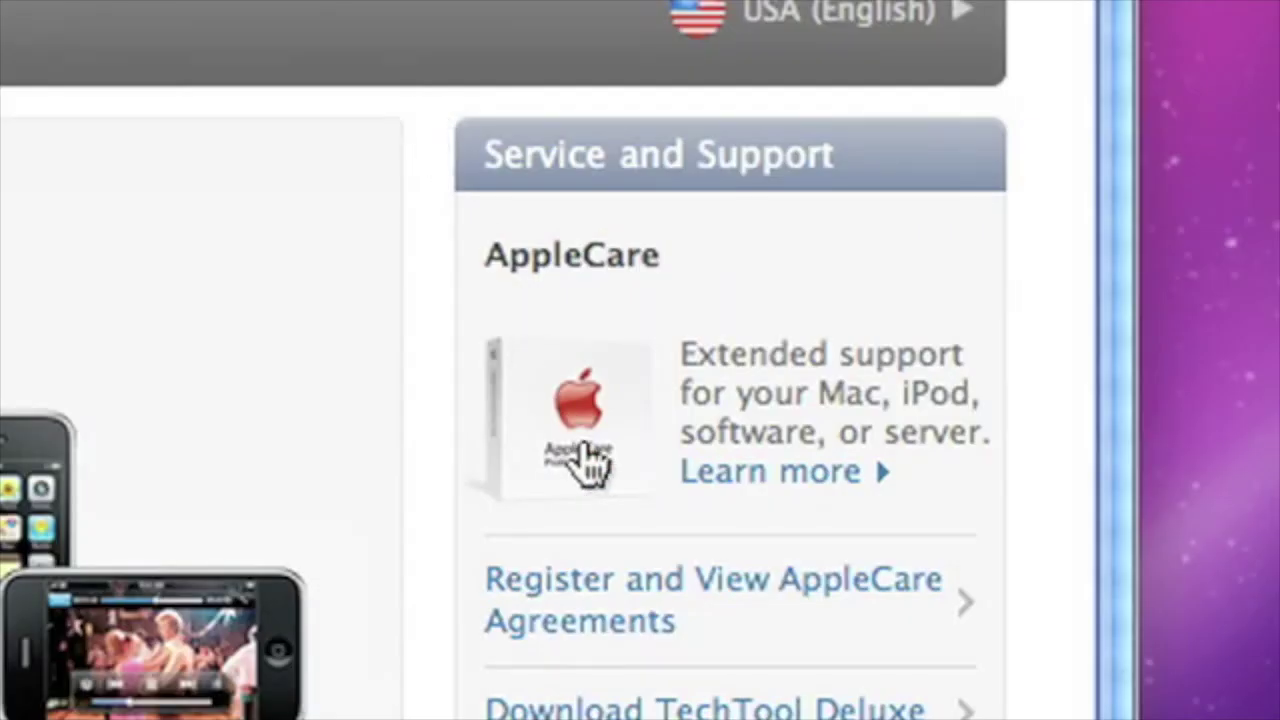
click(588, 462)
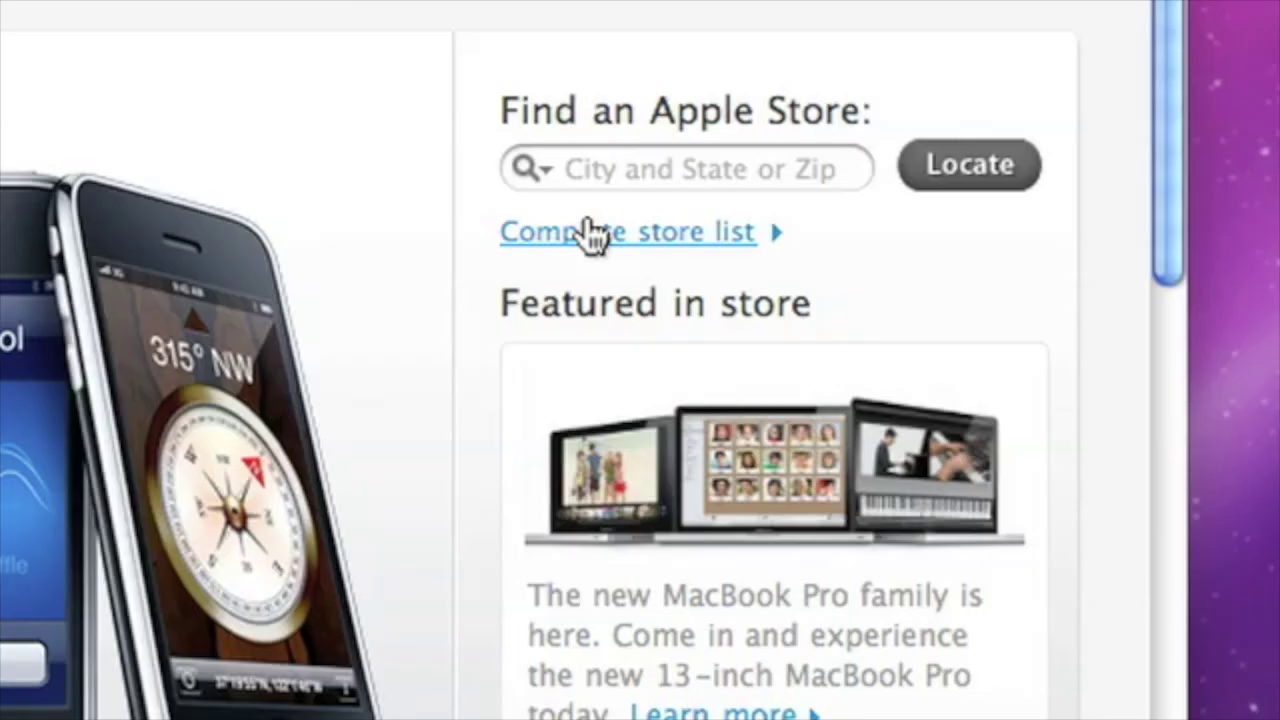
- Find a store near Cupertino, CA and pick Valley Fair technical support, Monday Aug 17, 5:00pm–6:00pm
click(869, 215)
text(Cup)
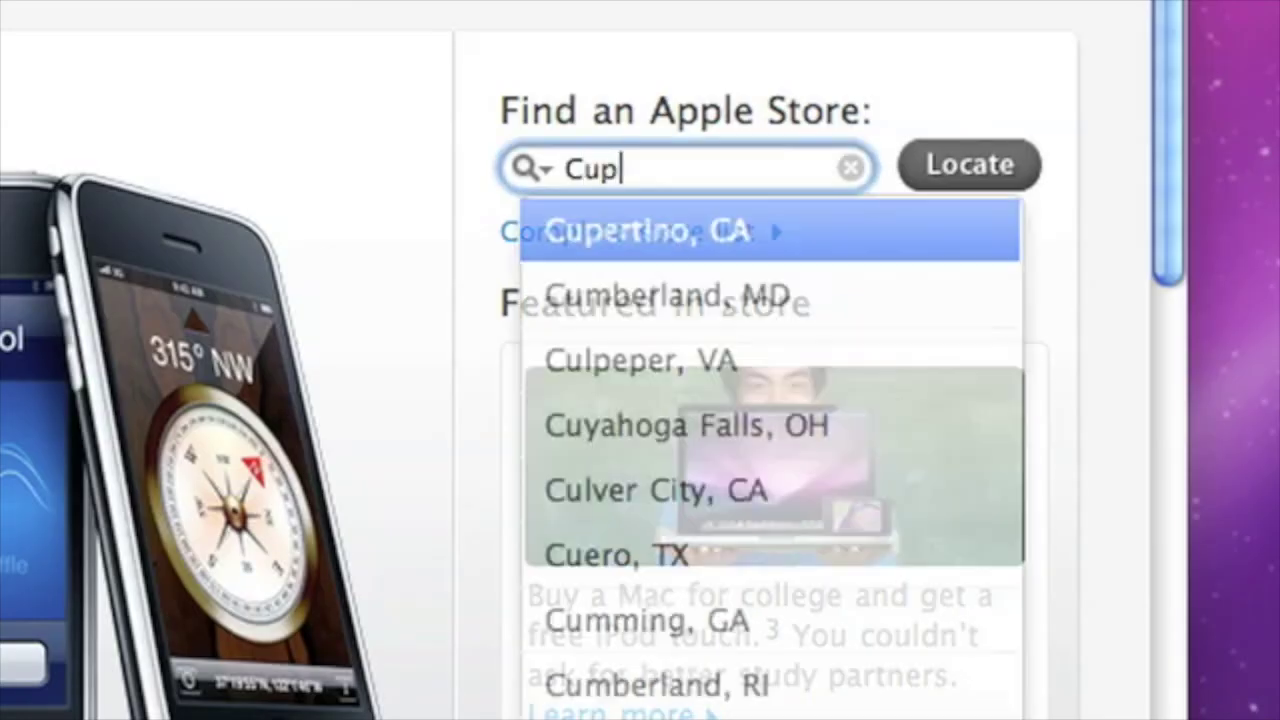
click(630, 236)
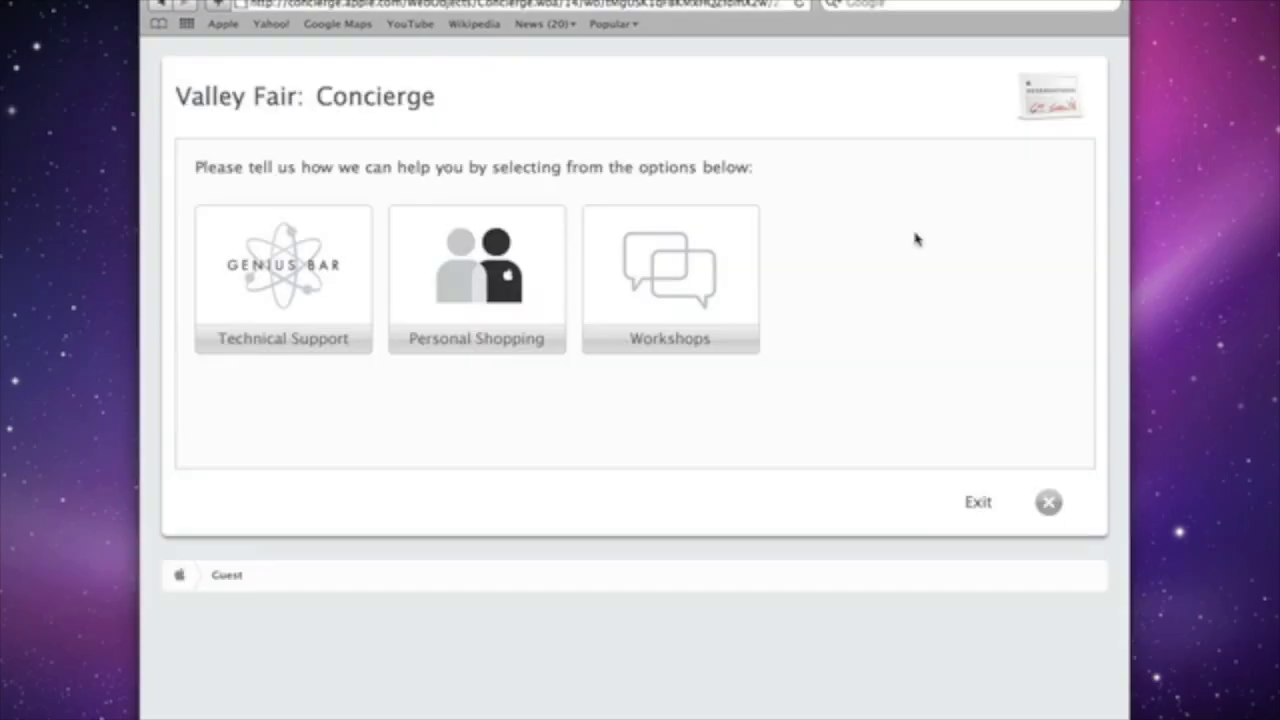
click(300, 272)
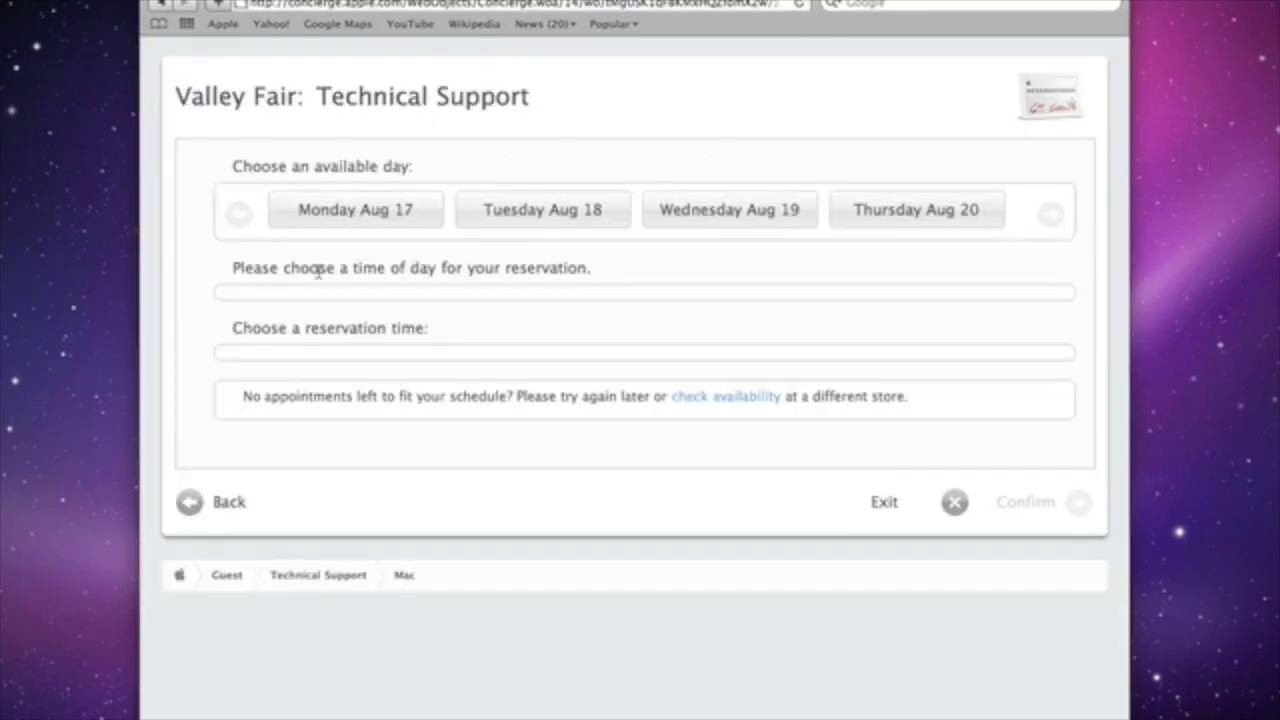
click(385, 225)
click(524, 310)
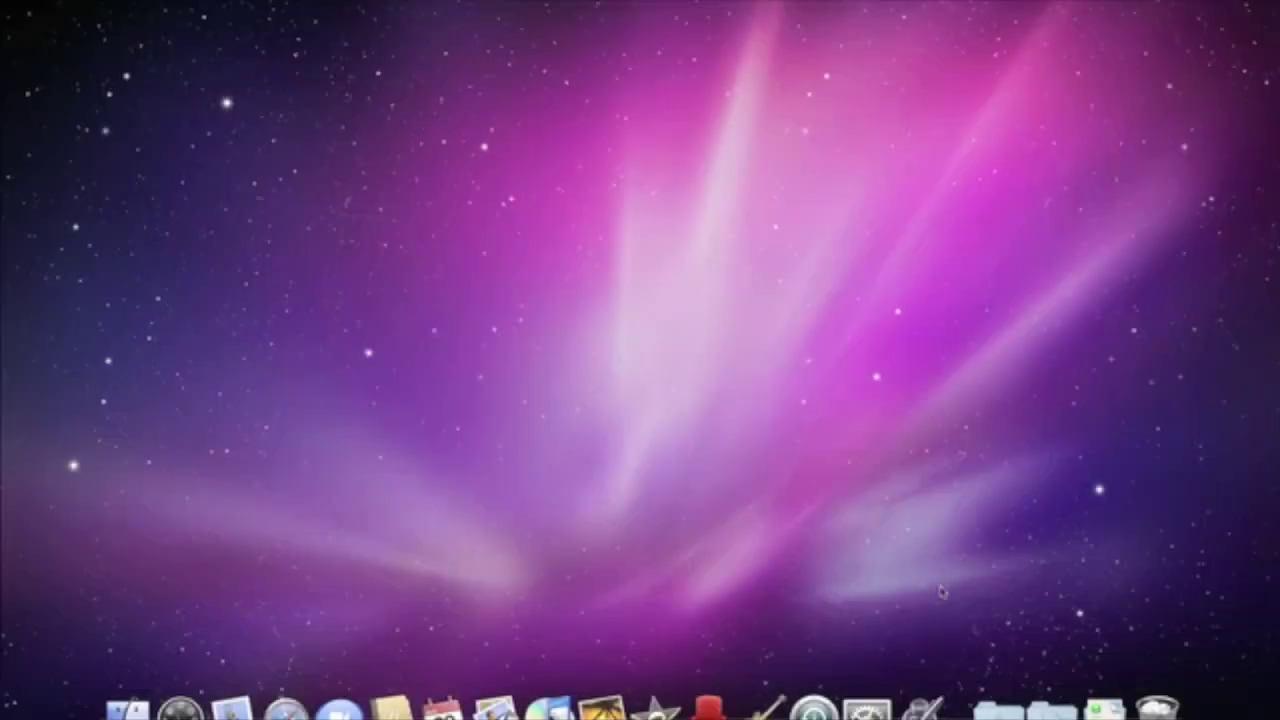
- Open Pages, iPhoto, iCal and Safari windows, then group the Exposé previews by application
click(921, 706)
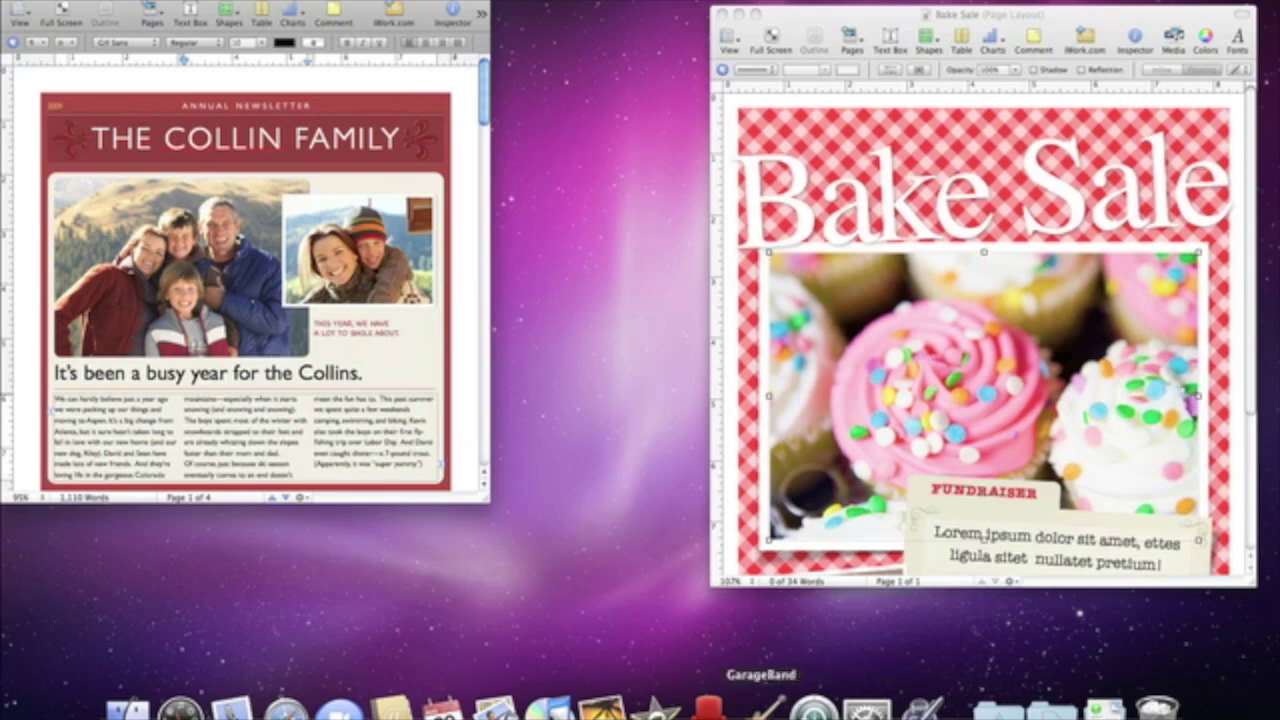
click(600, 708)
click(443, 706)
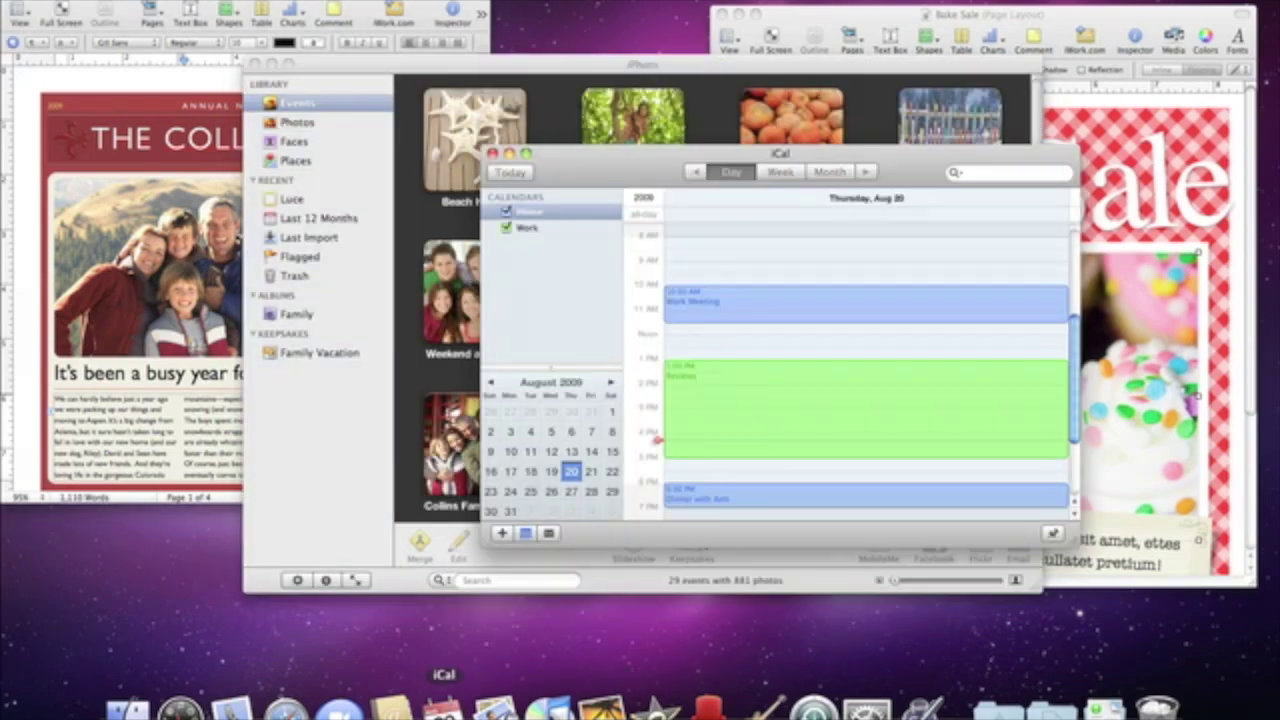
click(286, 706)
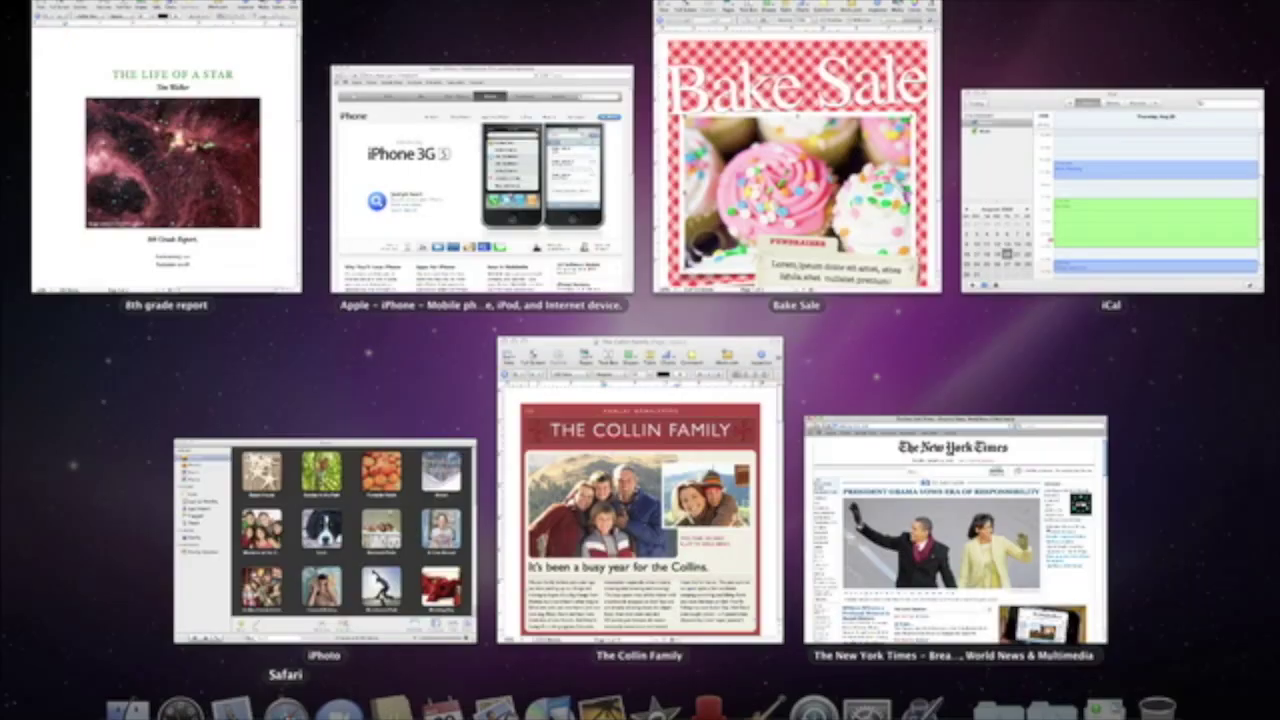
key(super+2)
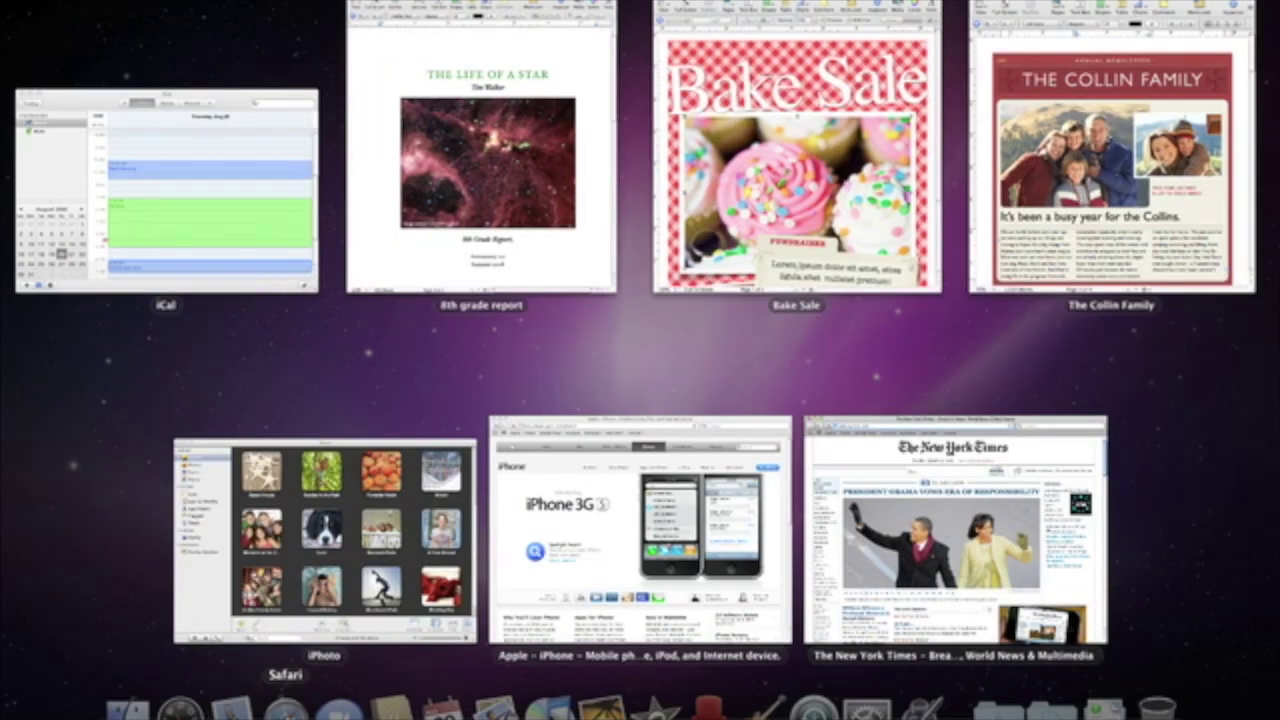
- Bring the New York Times window forward, then show only Safari's and Pages' windows, enlarging the 8th grade report
click(285, 708)
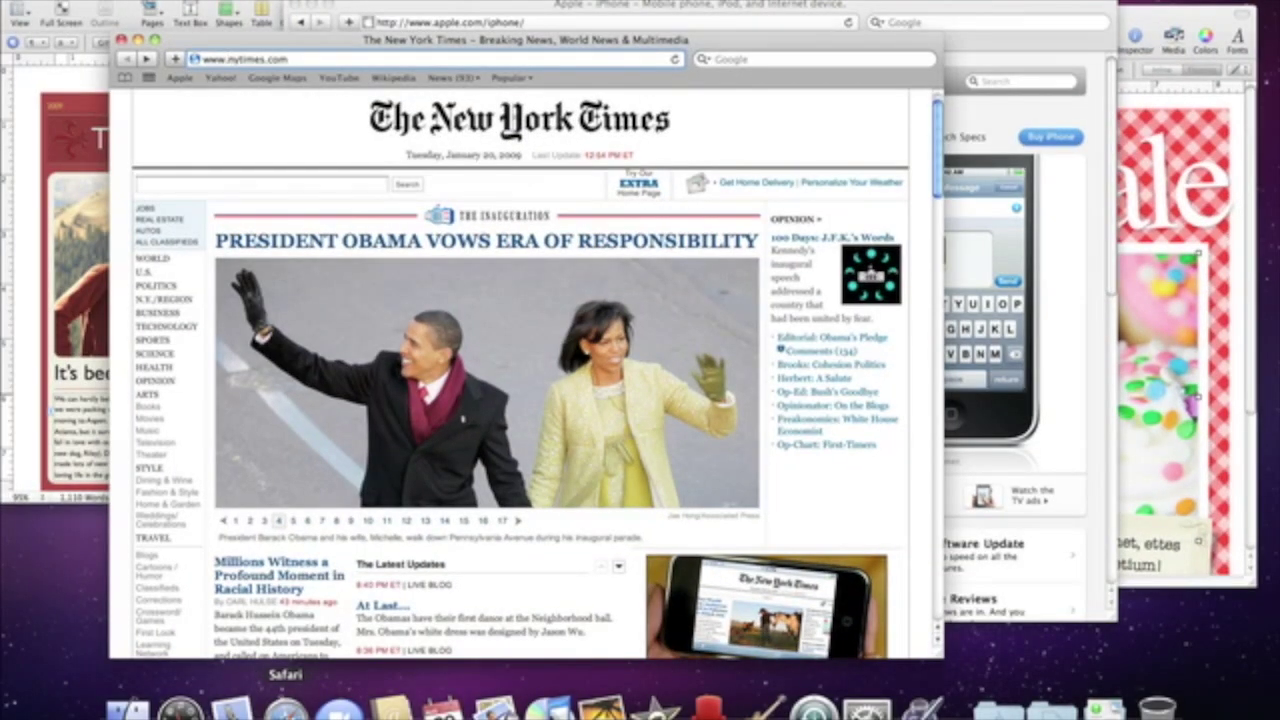
click(285, 708)
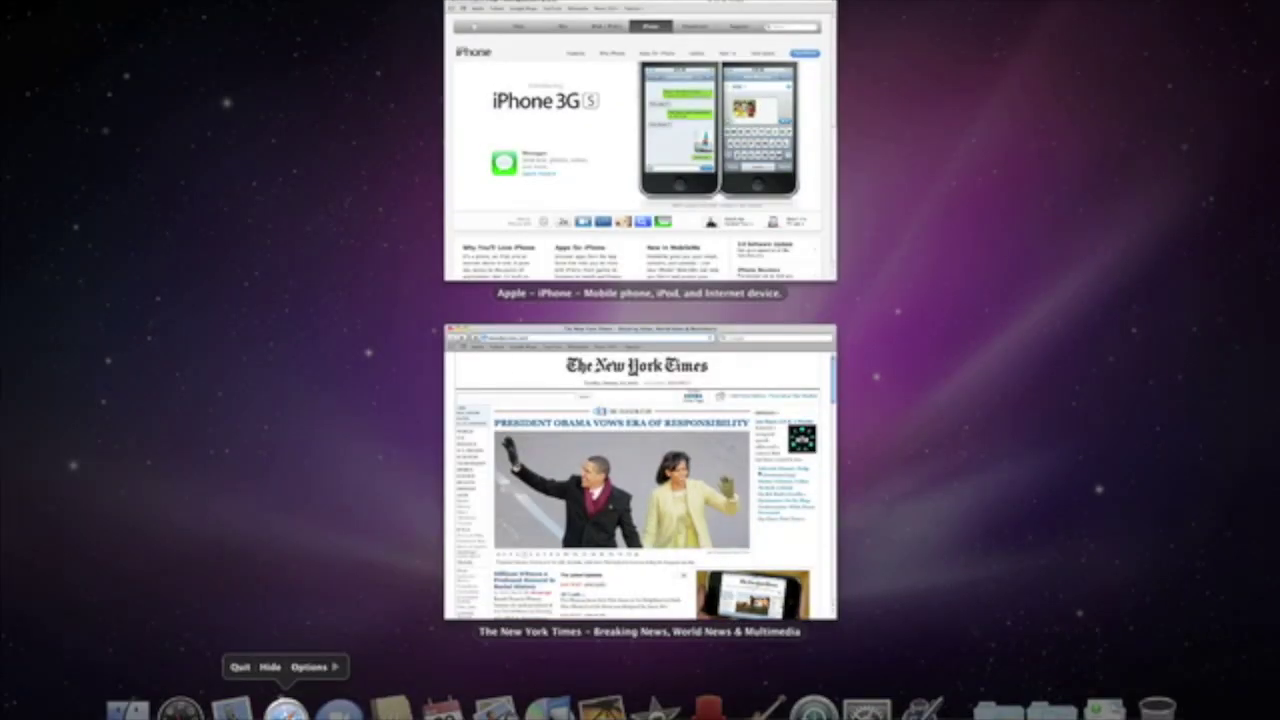
key(Tab)
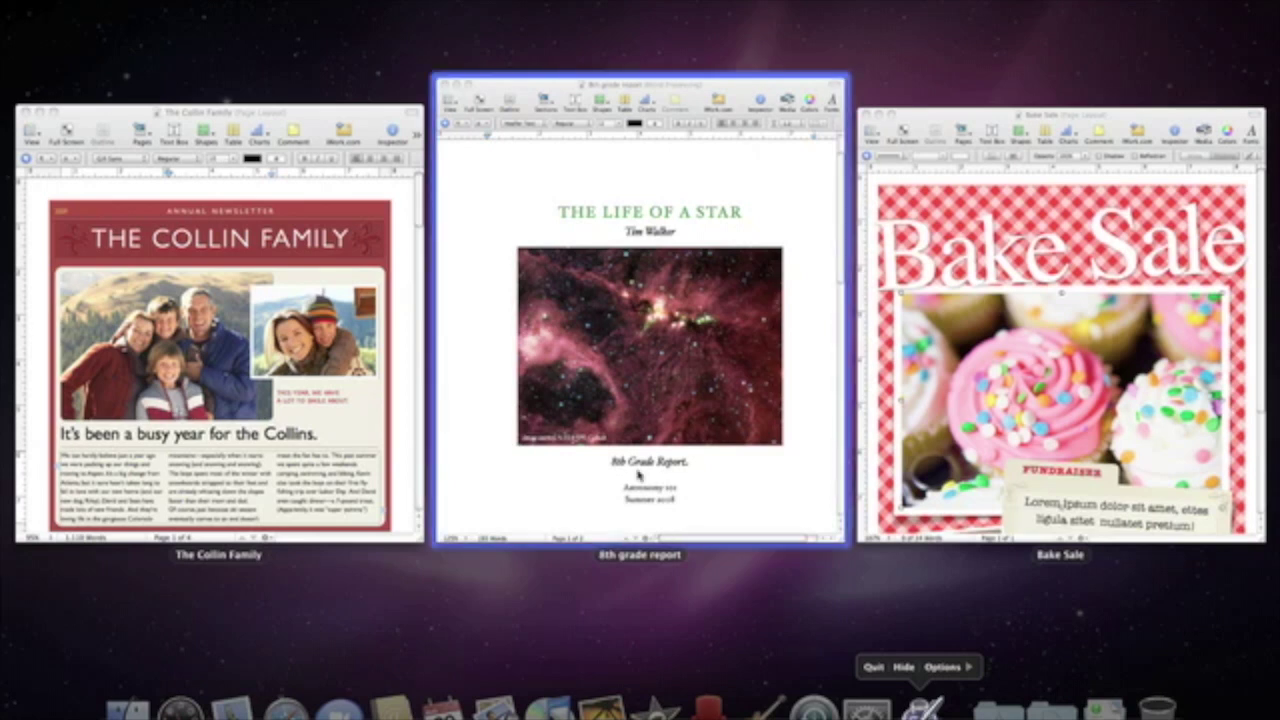
key(space)
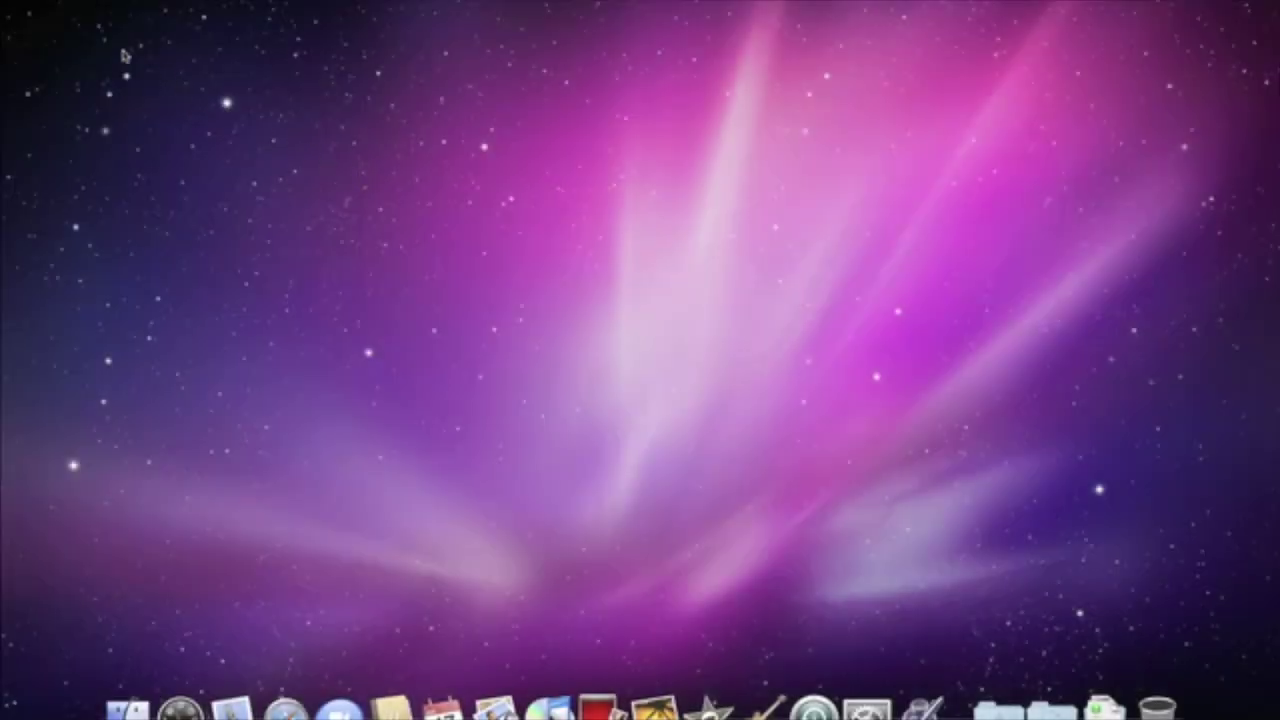
- Assign a top-left hot-corner action in Exposé & Spaces, then tile all open windows with F9
click(28, 3)
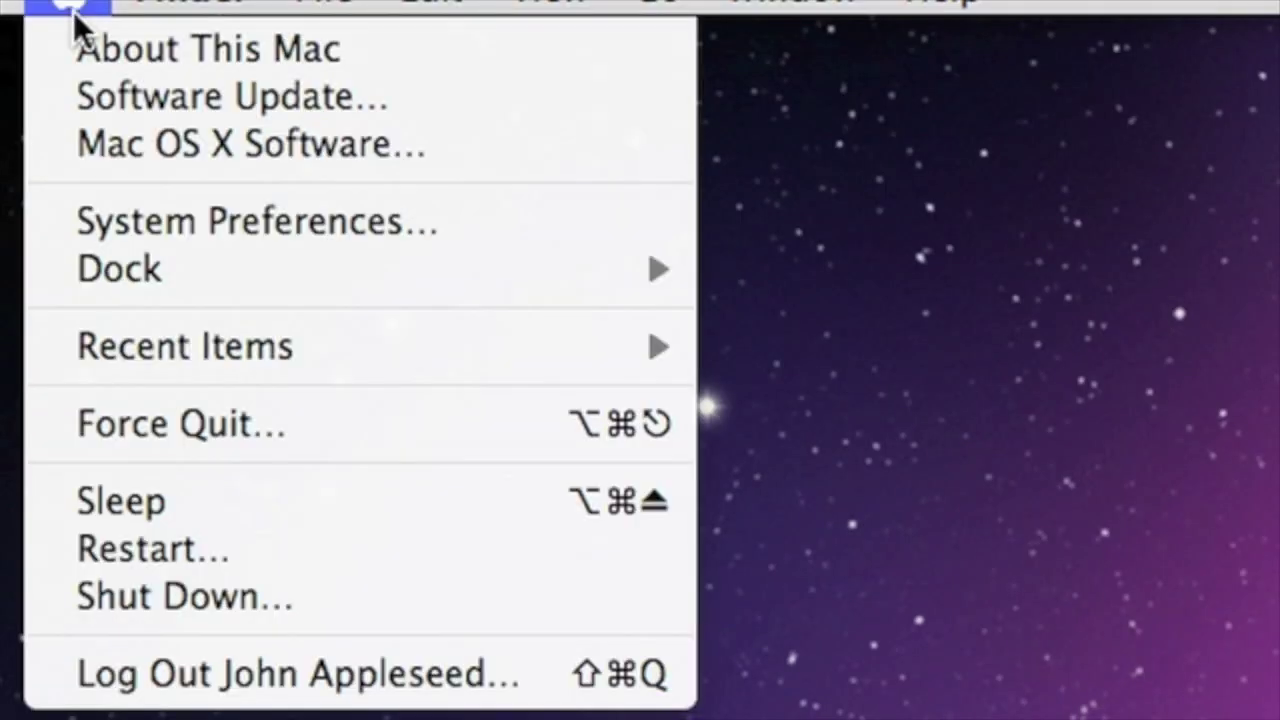
click(46, 222)
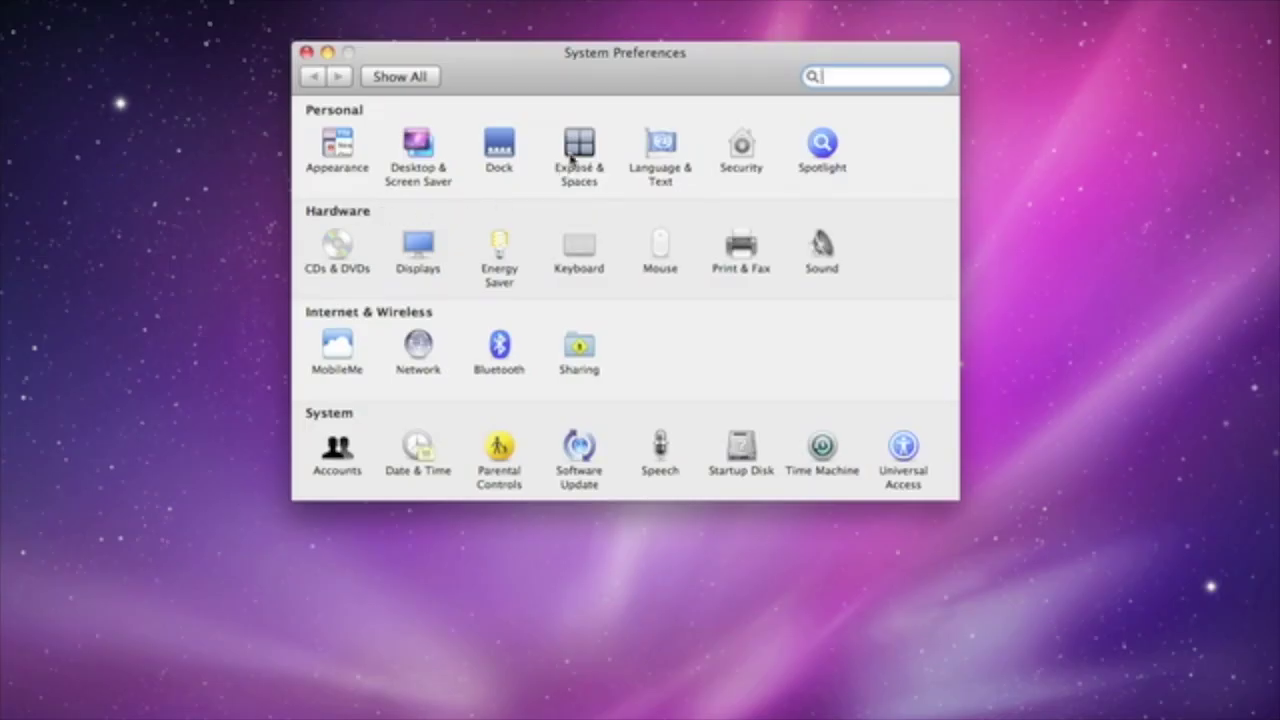
click(574, 158)
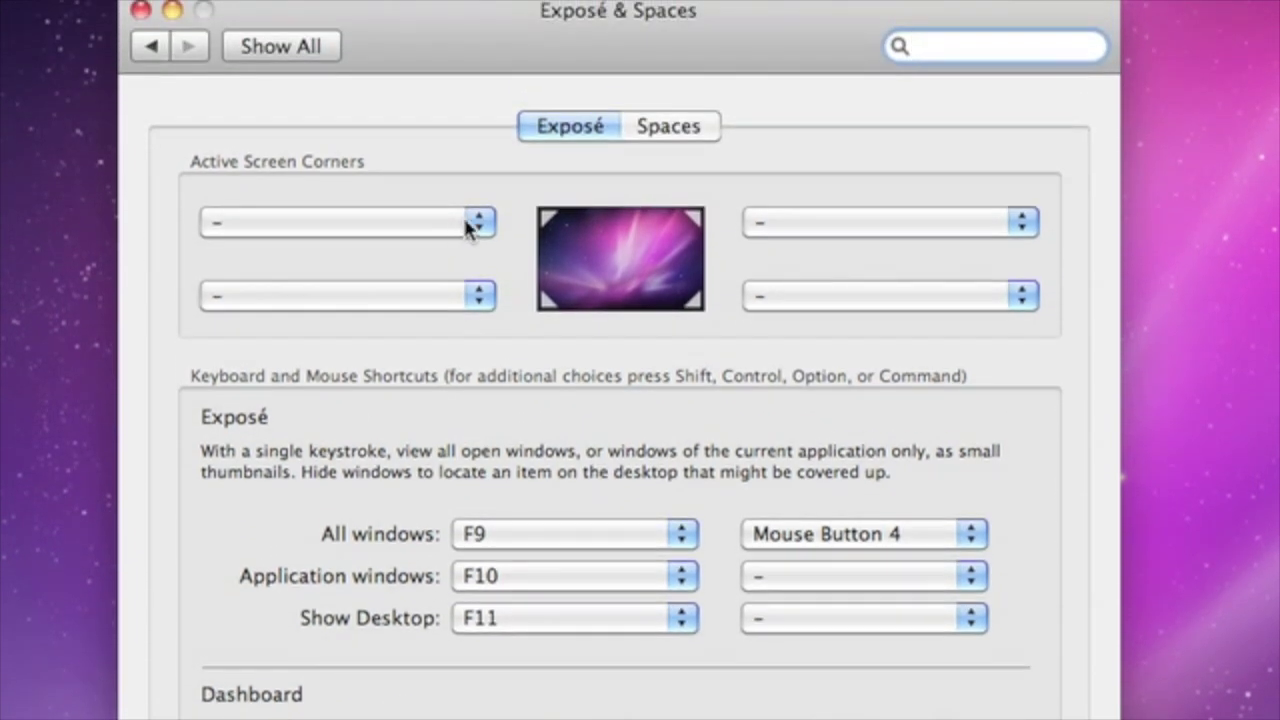
click(468, 224)
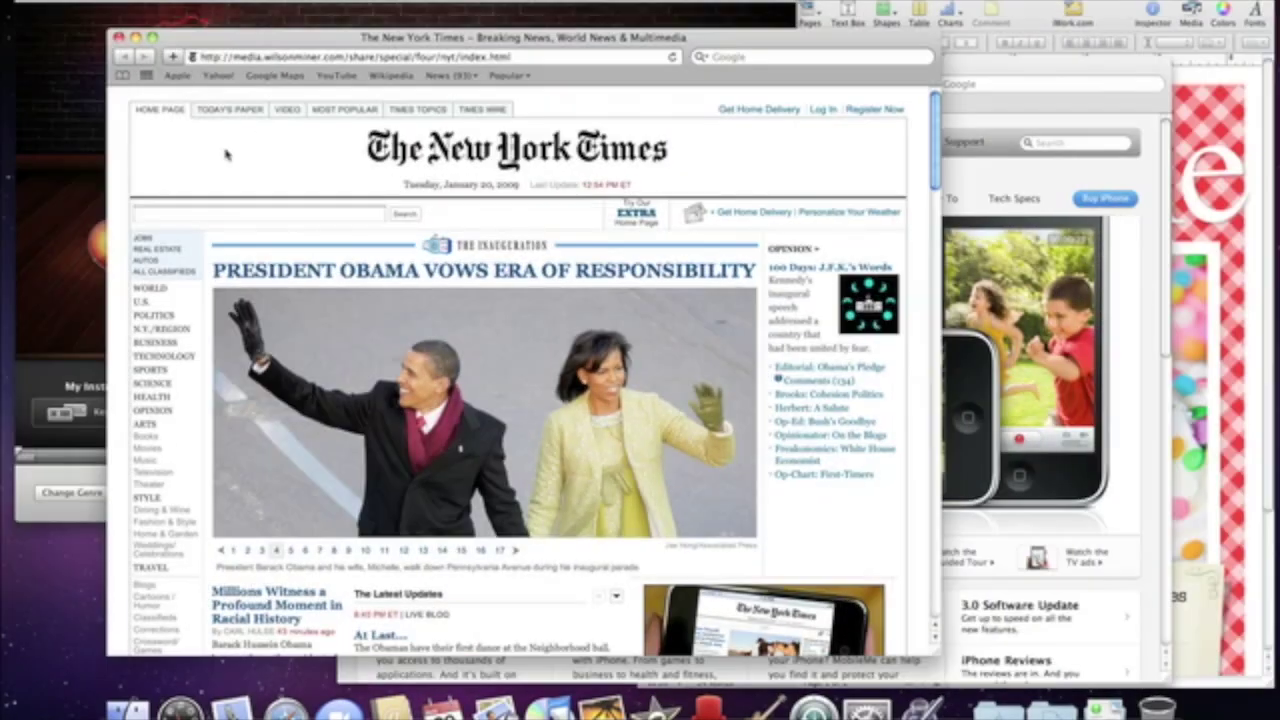
key(F9)
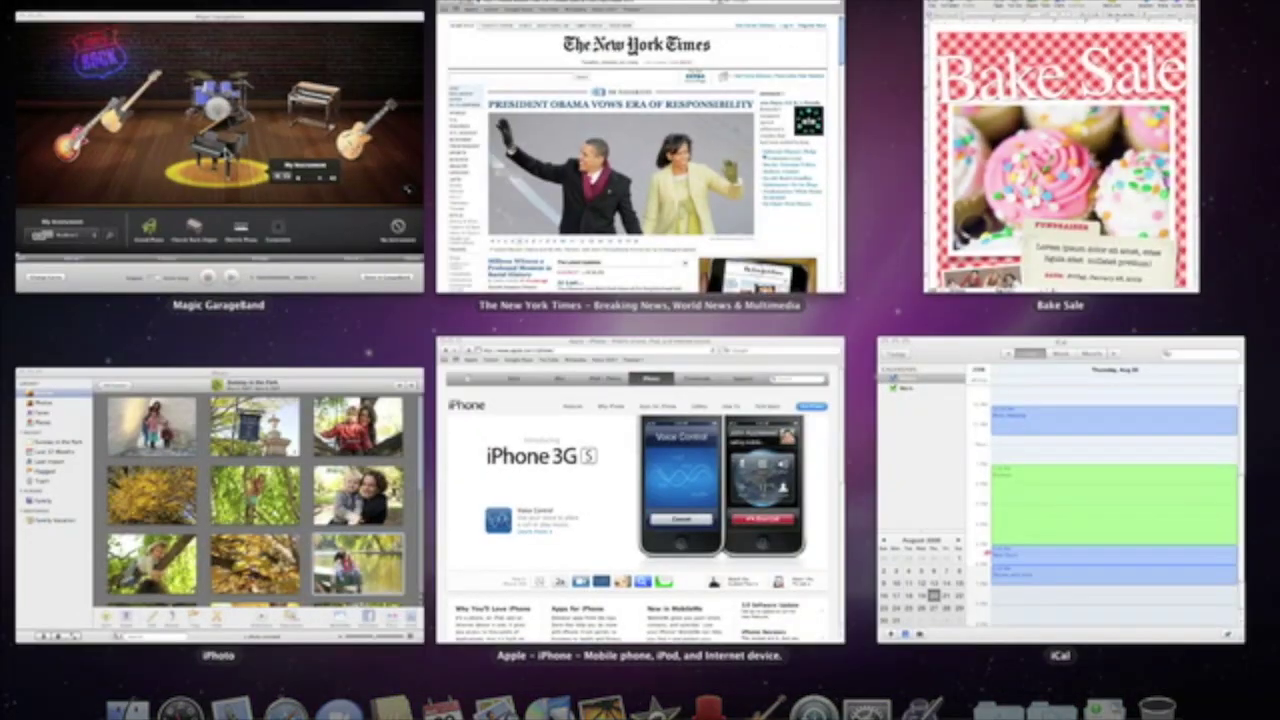
- Sort the Exposé overview alphabetically by title, then preview Plate Tectonics in the Documents column
key(super+1)
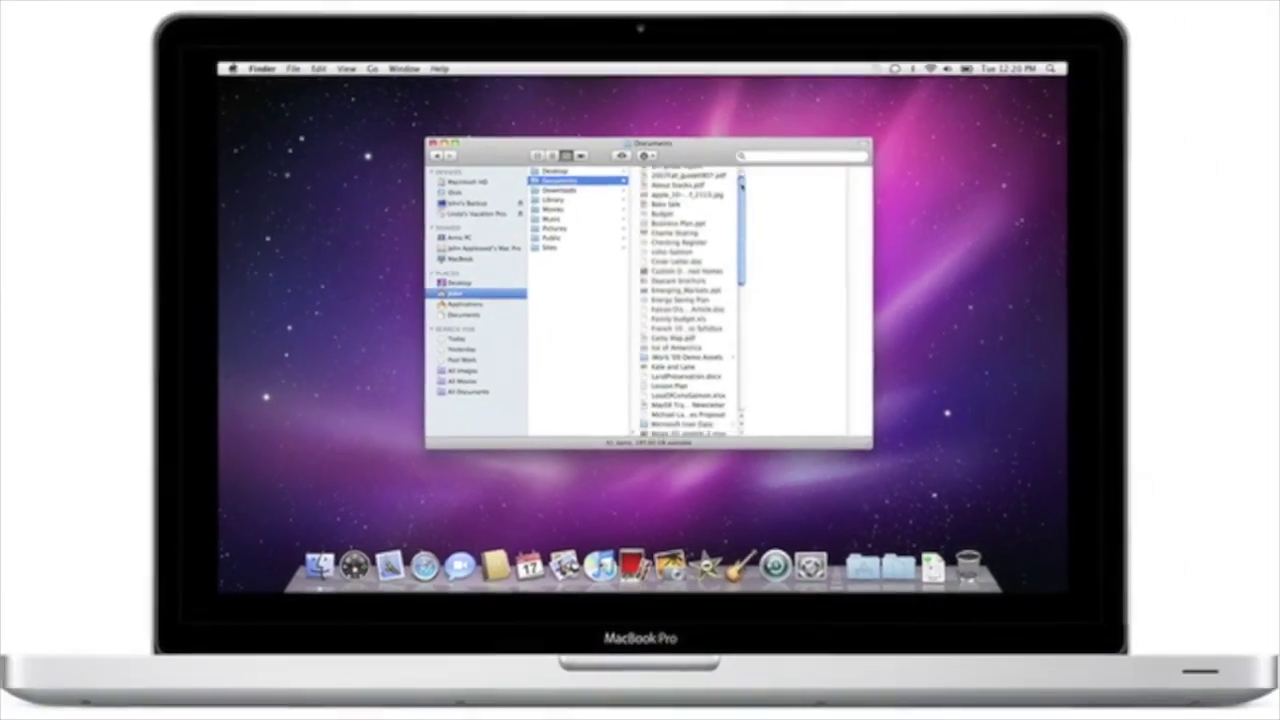
scroll(758, 198, down, 3)
drag(736, 212, 735, 291)
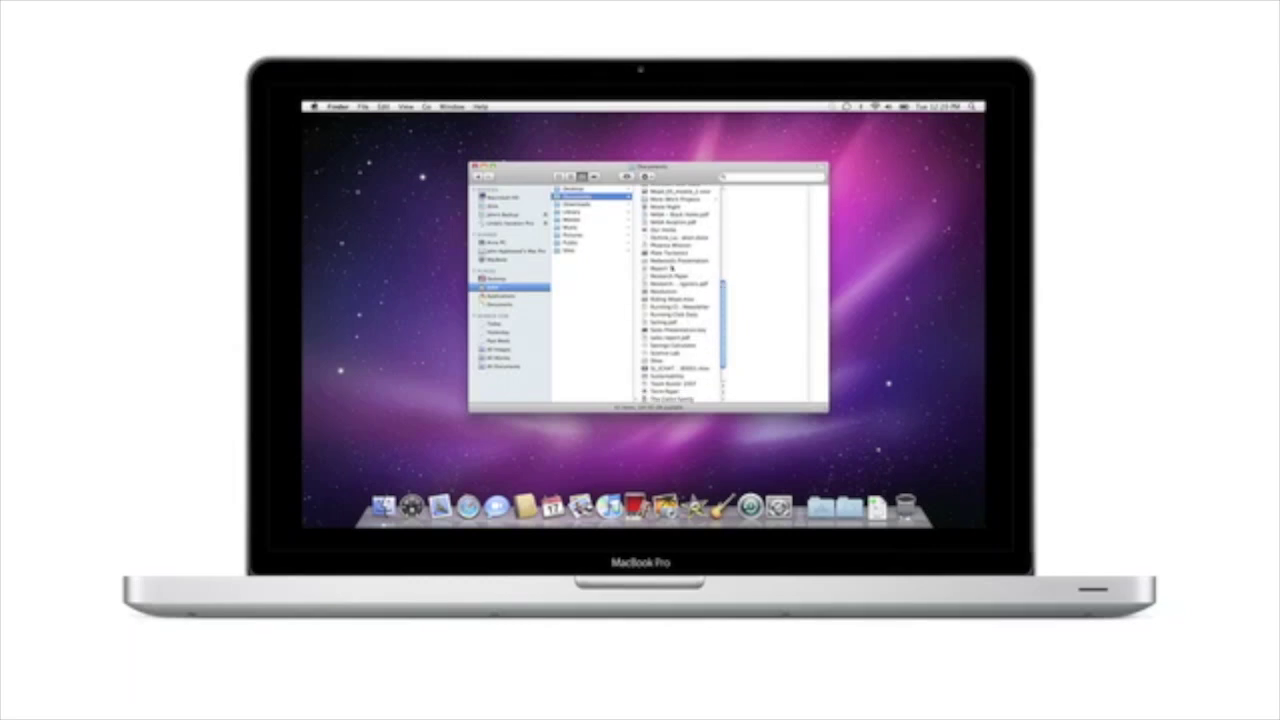
click(645, 254)
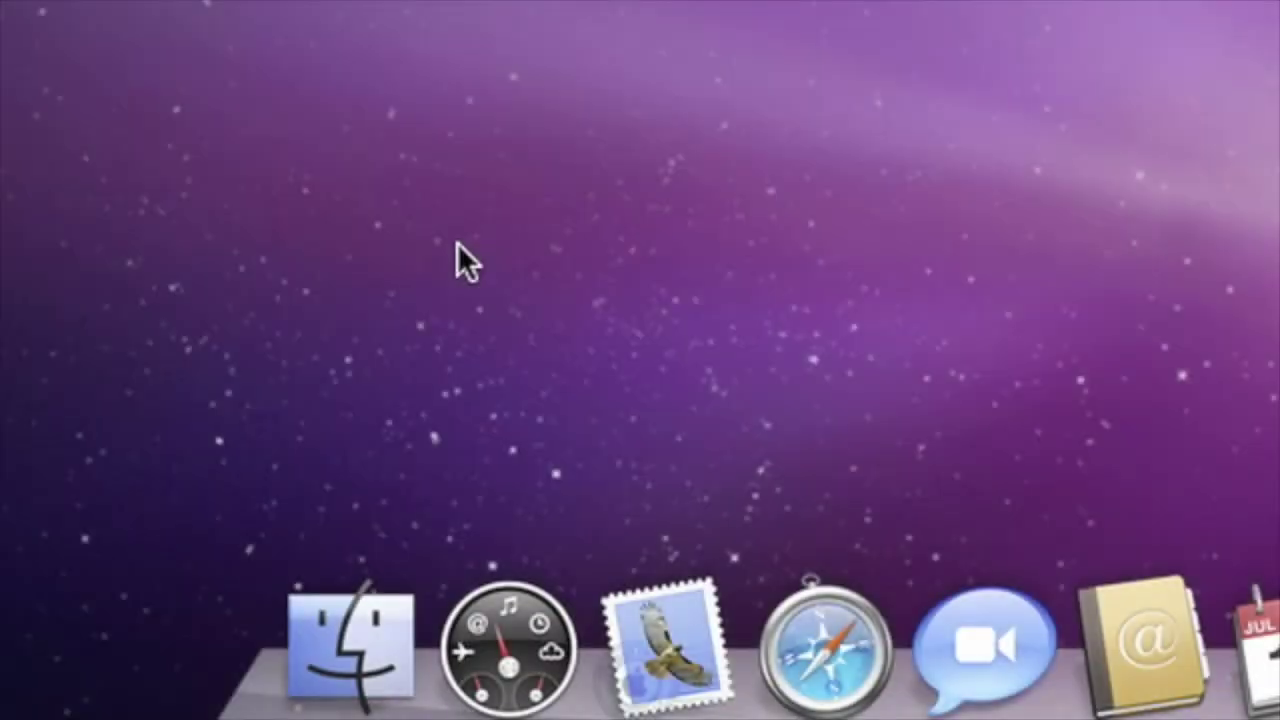
- Open a Finder window and visit Macintosh HD, the shared Mac, Applications, and Past Week
click(372, 672)
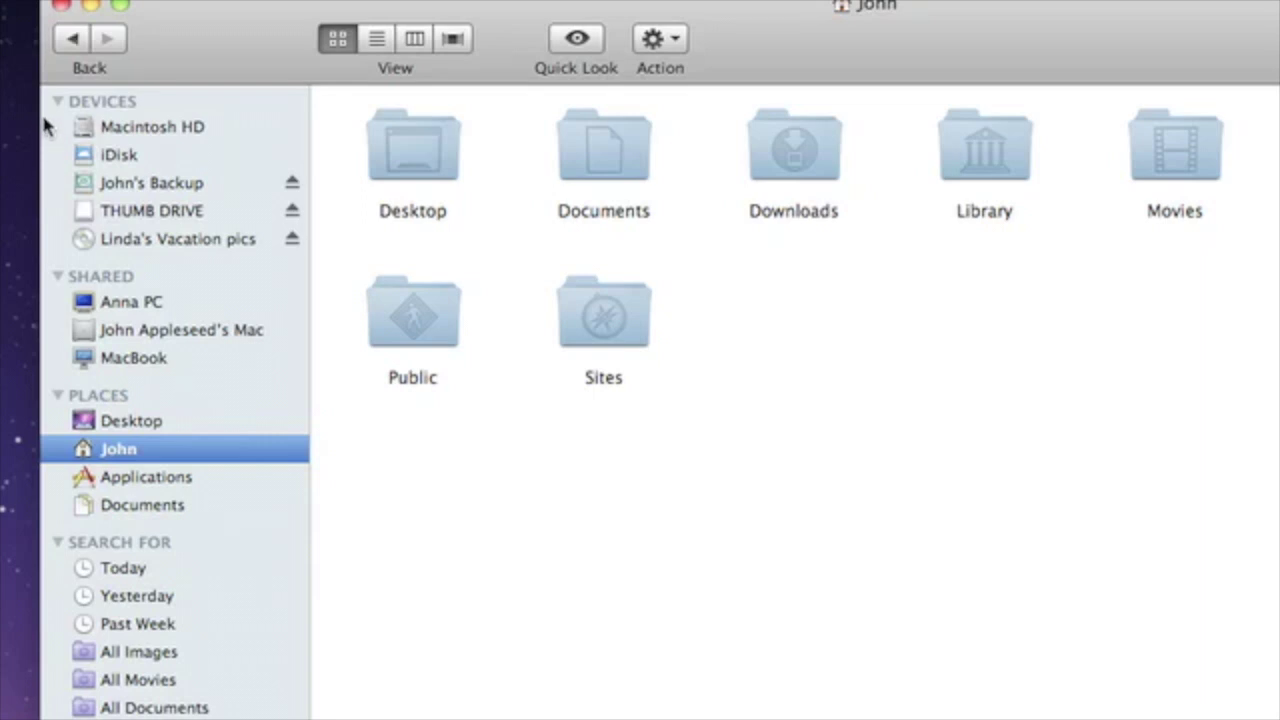
click(46, 124)
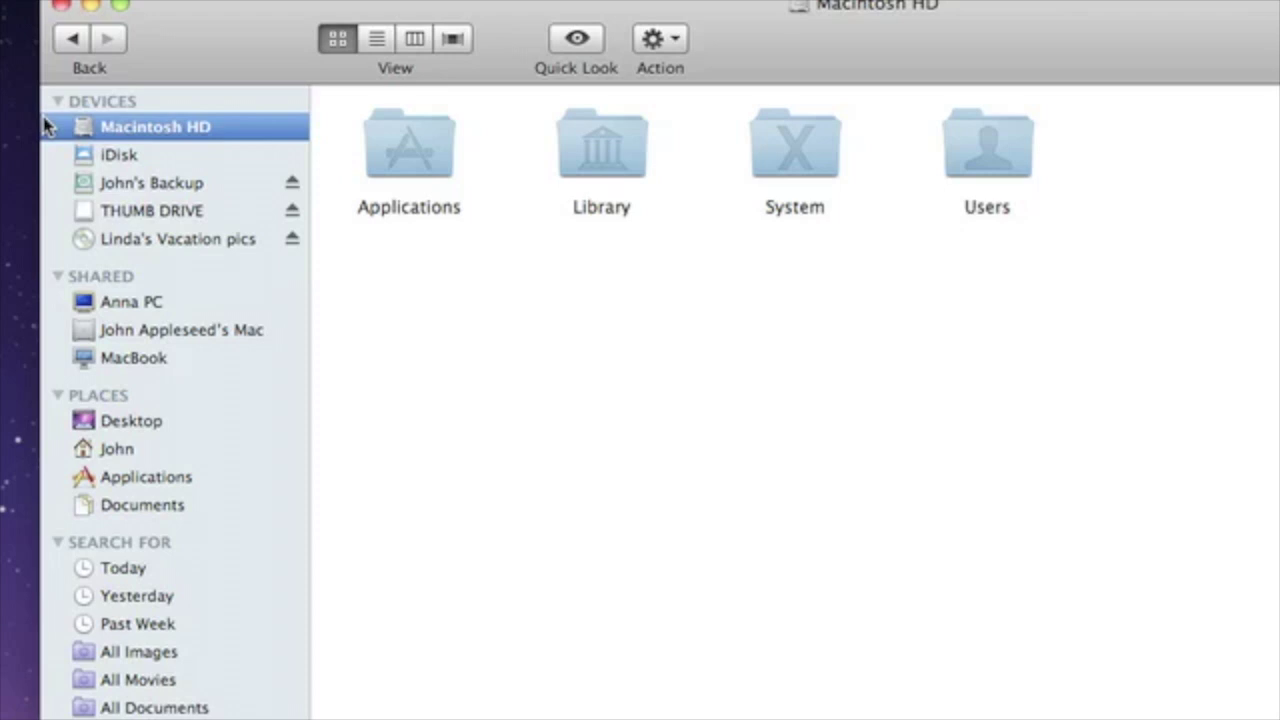
click(54, 334)
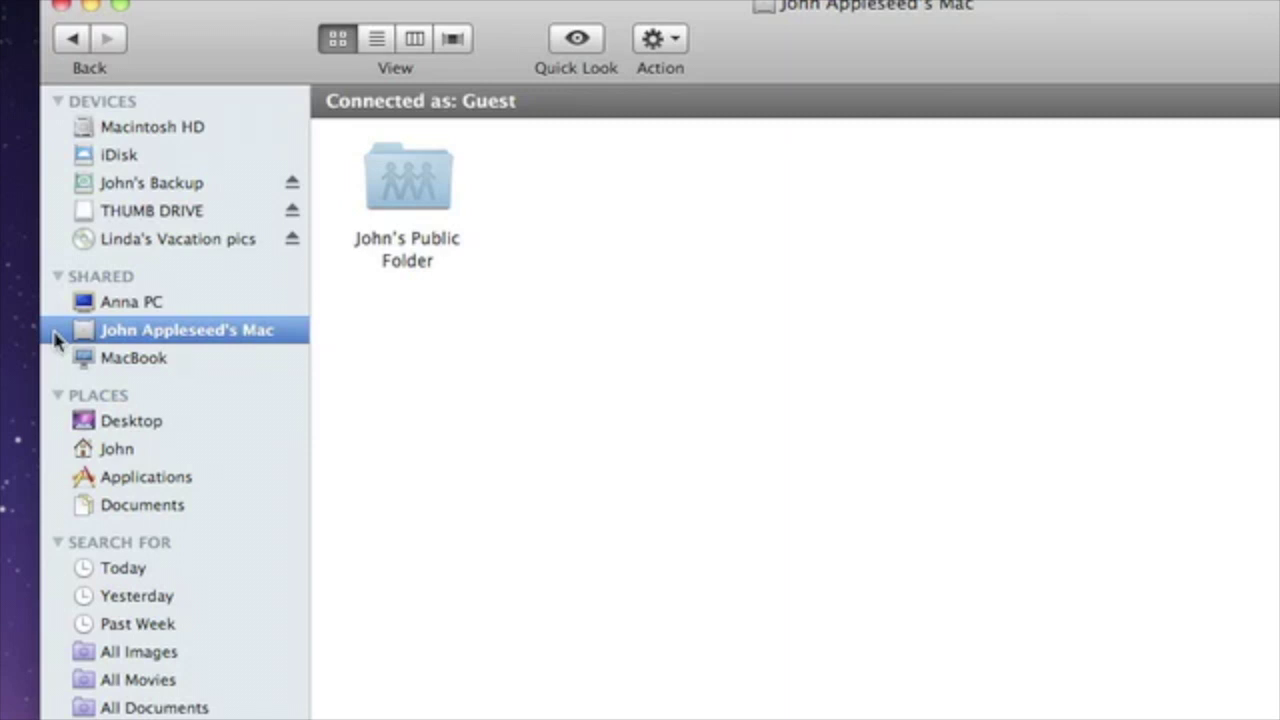
click(55, 485)
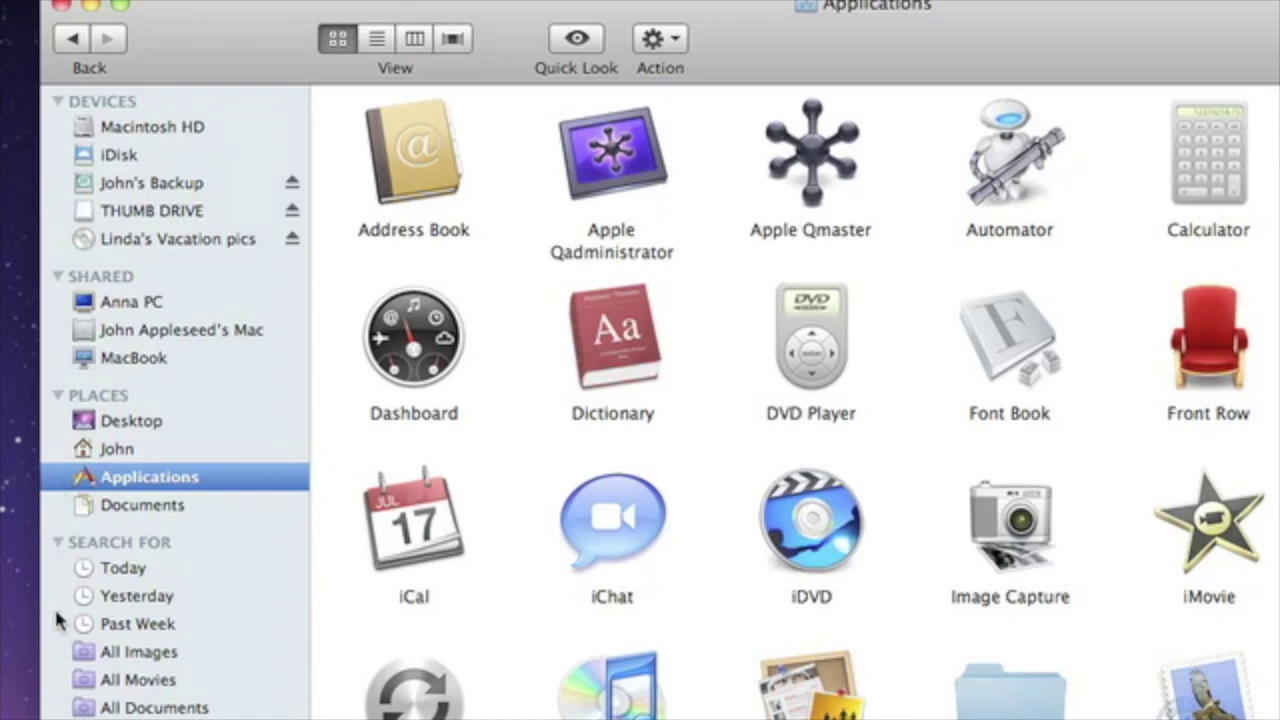
click(57, 628)
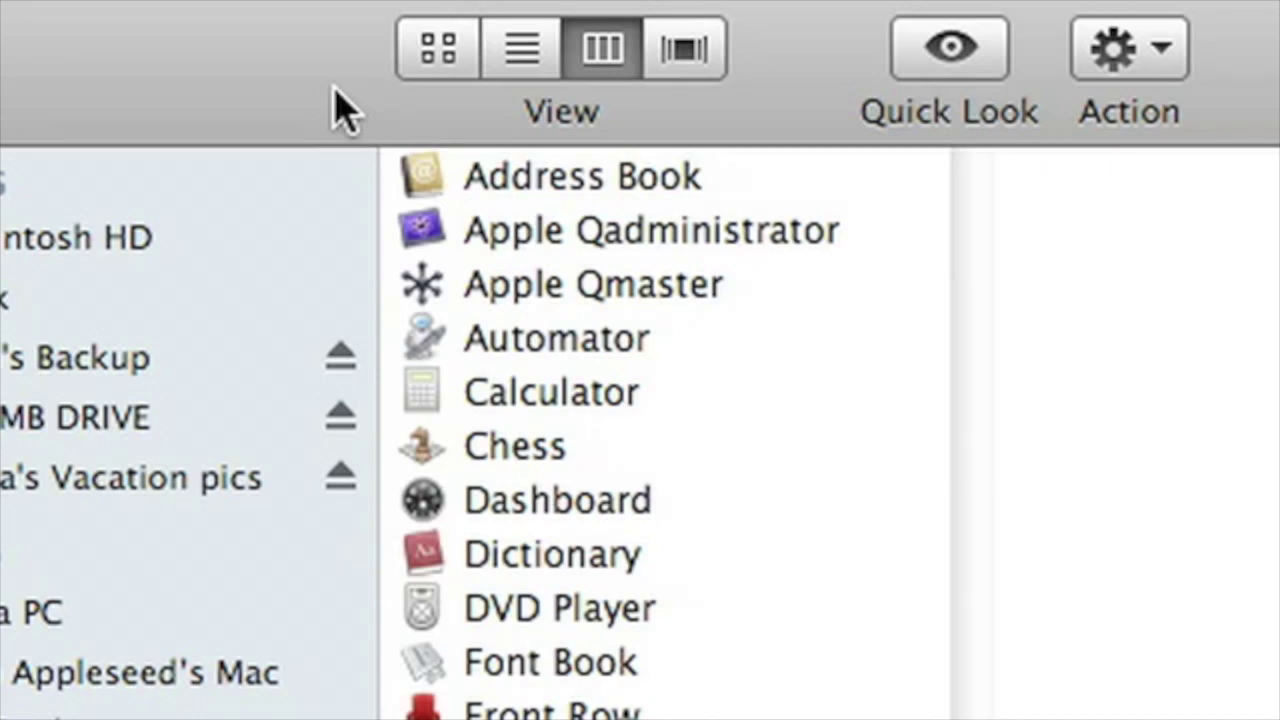
- Show Applications as icons with resized icons, then as a list, then in columns
click(436, 60)
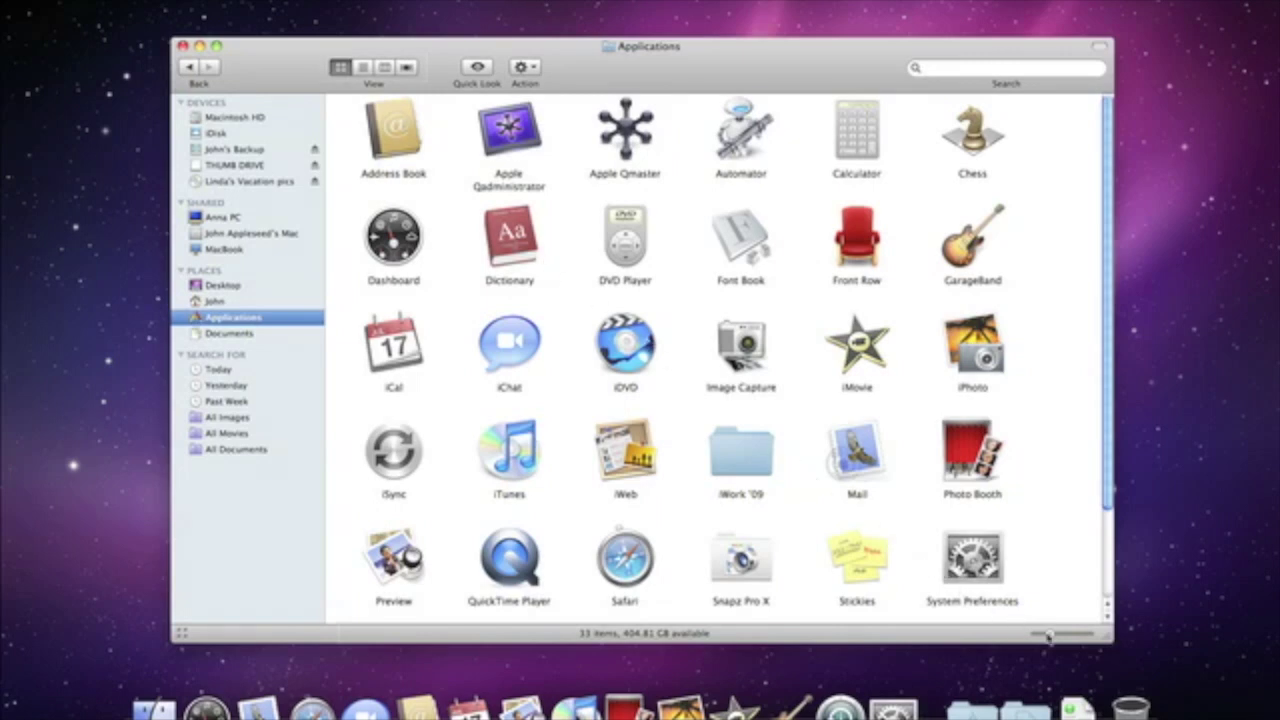
drag(1048, 636, 1058, 636)
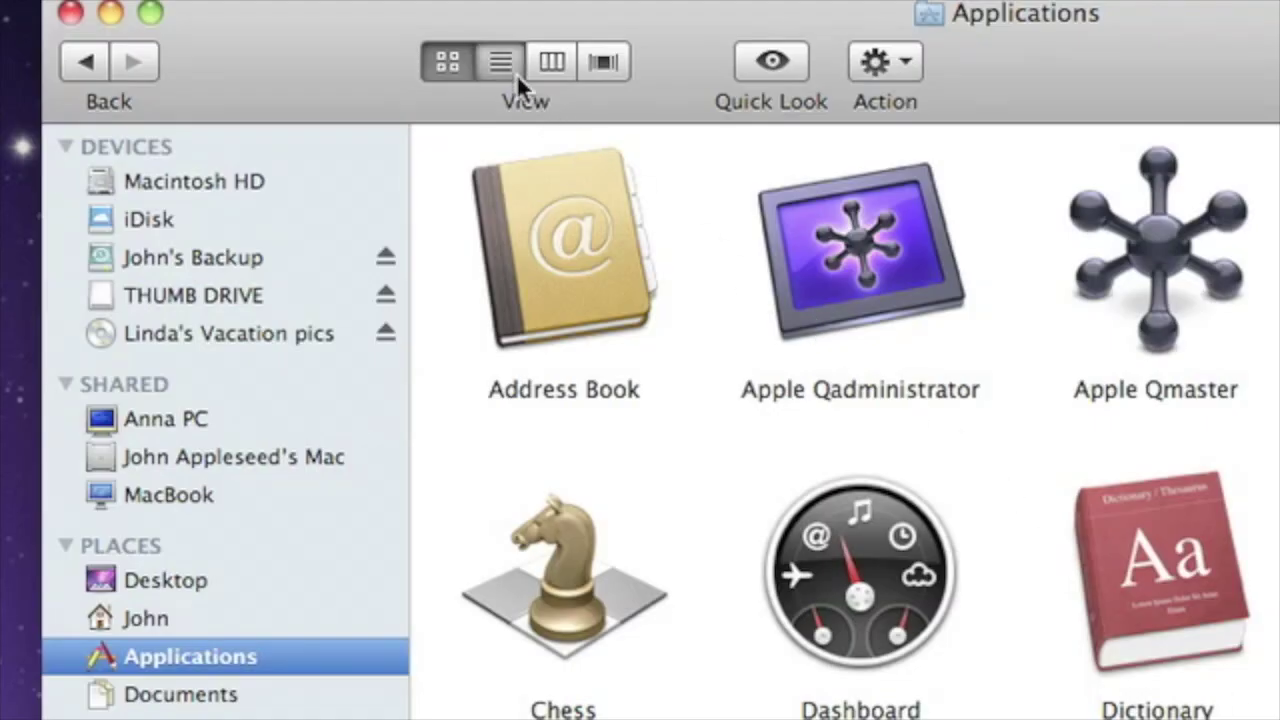
click(502, 62)
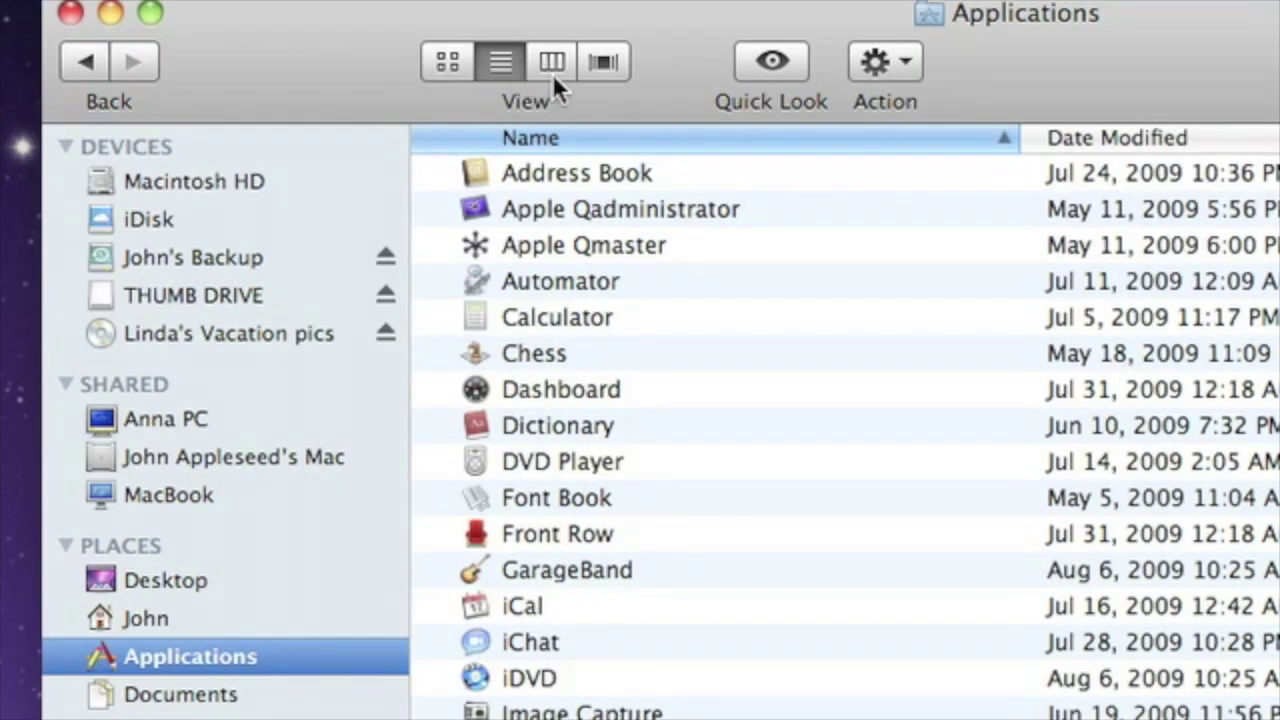
click(553, 76)
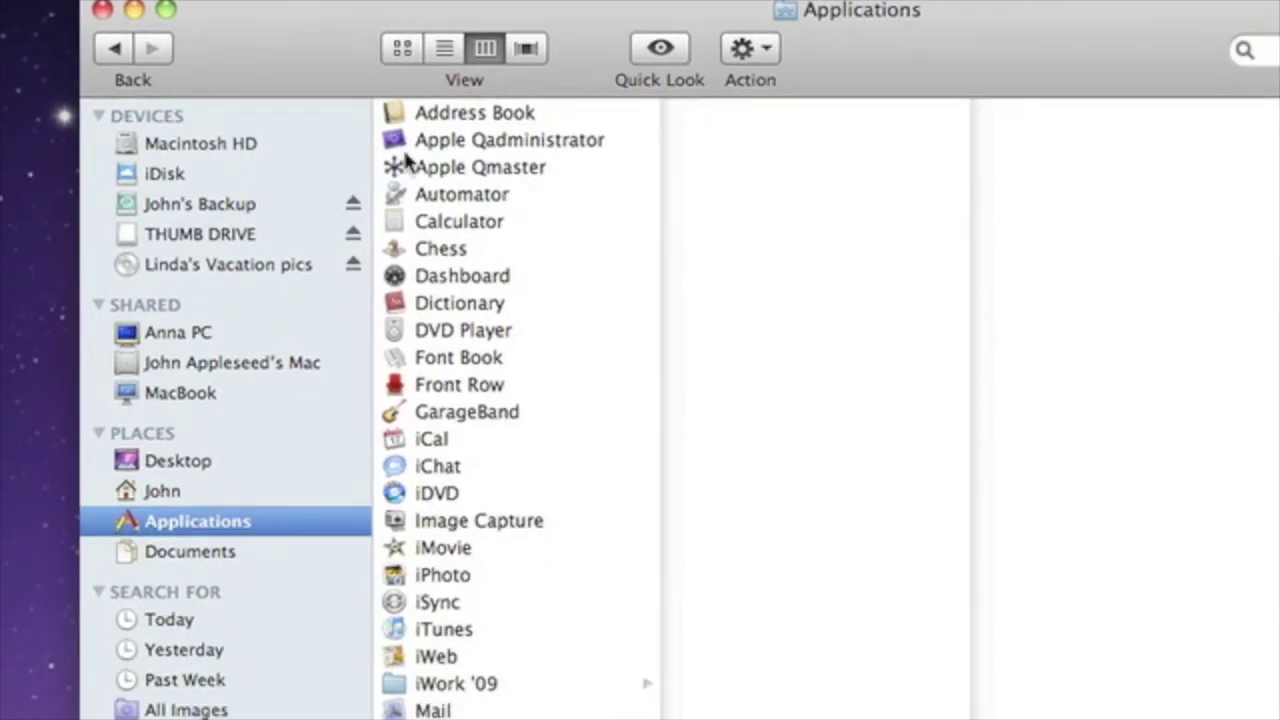
- Navigate home > Documents > Homework and preview the Ice of Antarctica file
click(152, 494)
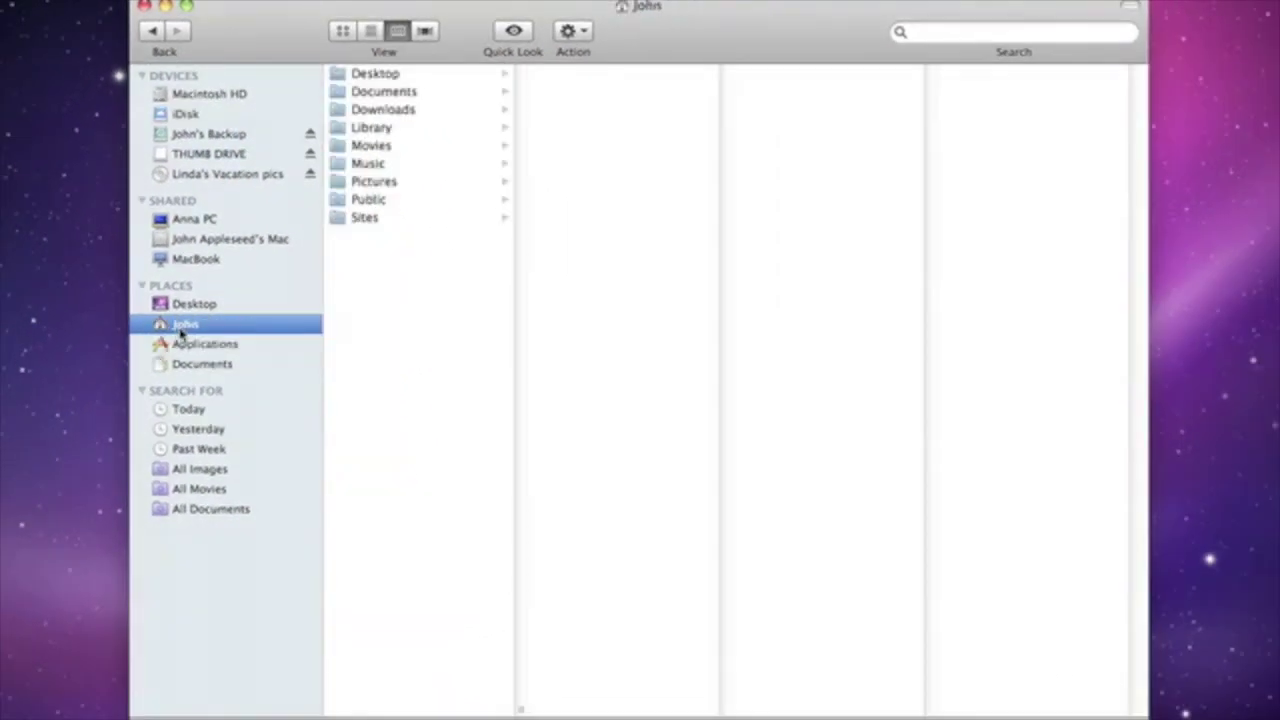
click(342, 92)
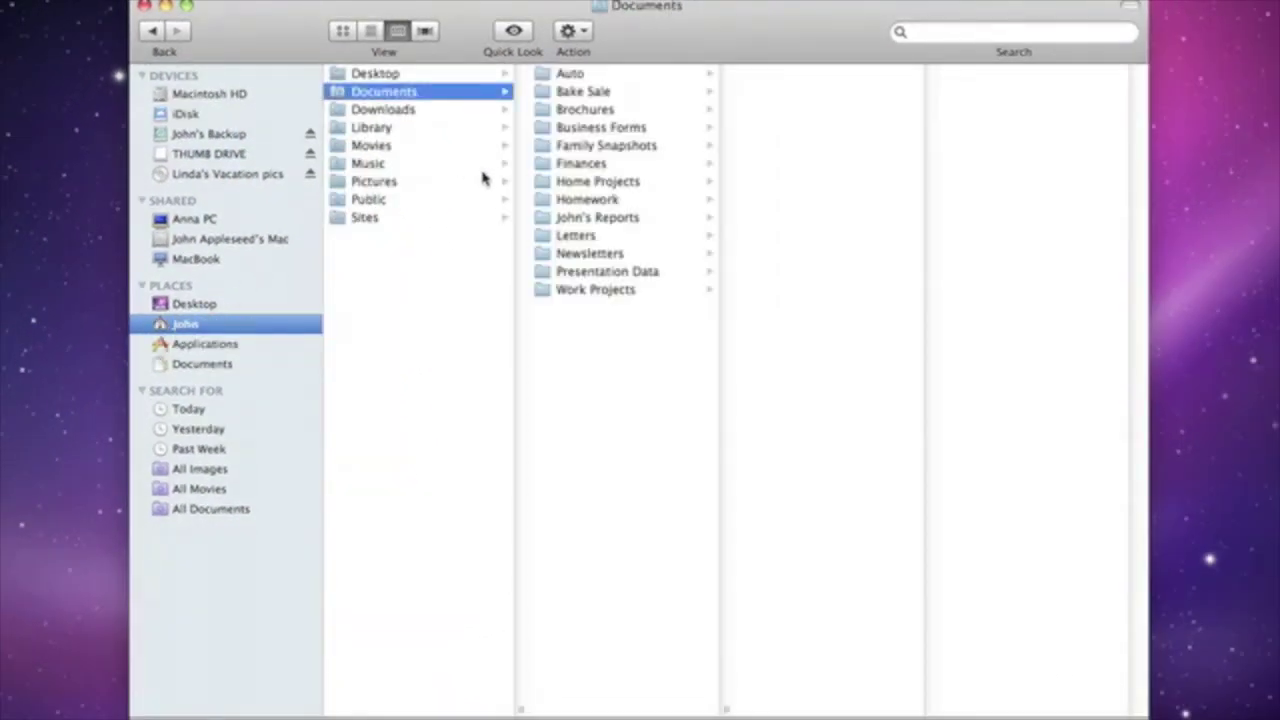
click(544, 201)
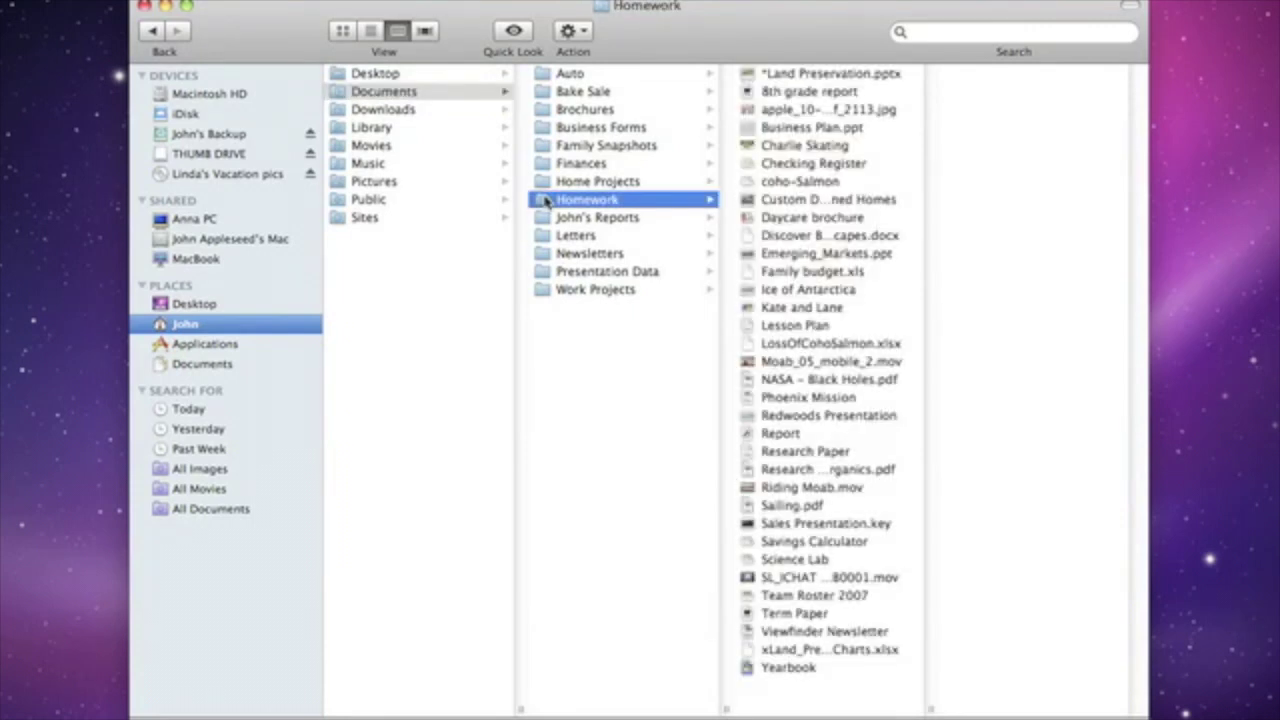
click(753, 292)
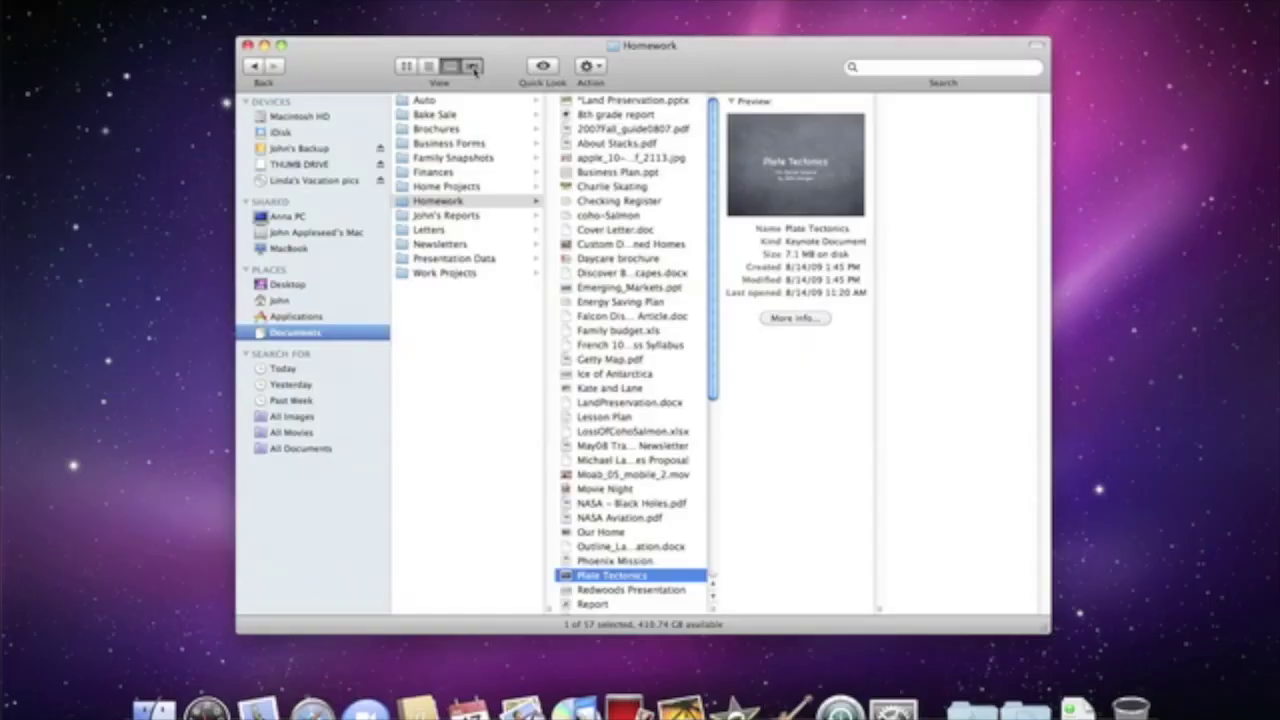
- Browse Homework in Cover Flow past Research Paper and Revolution, then Quick Look Riding Moab.mov
click(770, 83)
key(Down)
key(Down)
key(Down)
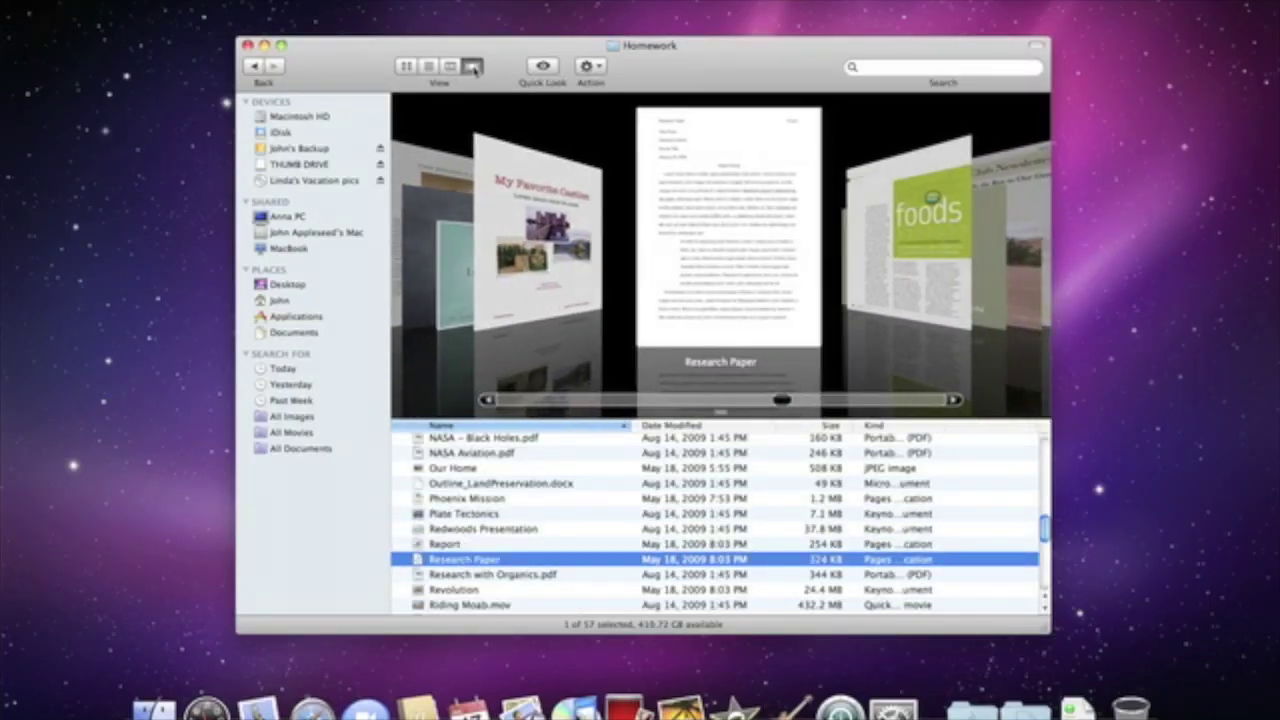
key(Down)
key(Down)
key(Down)
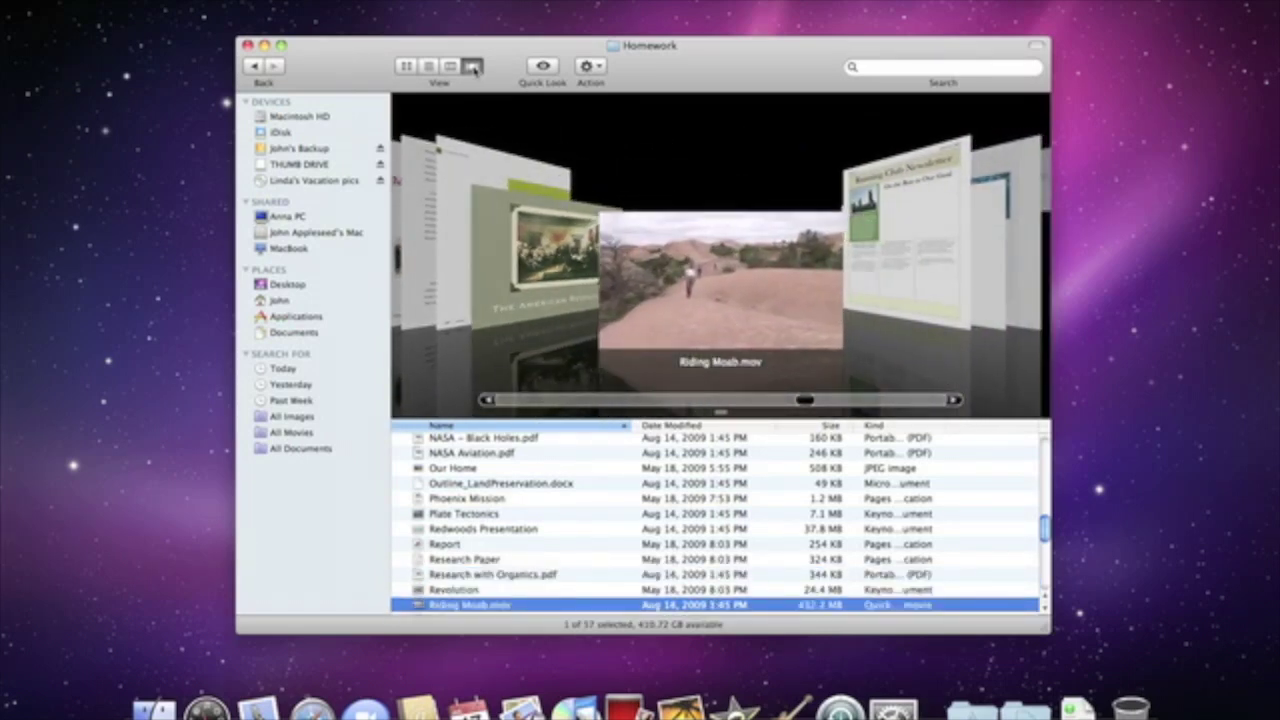
key(space)
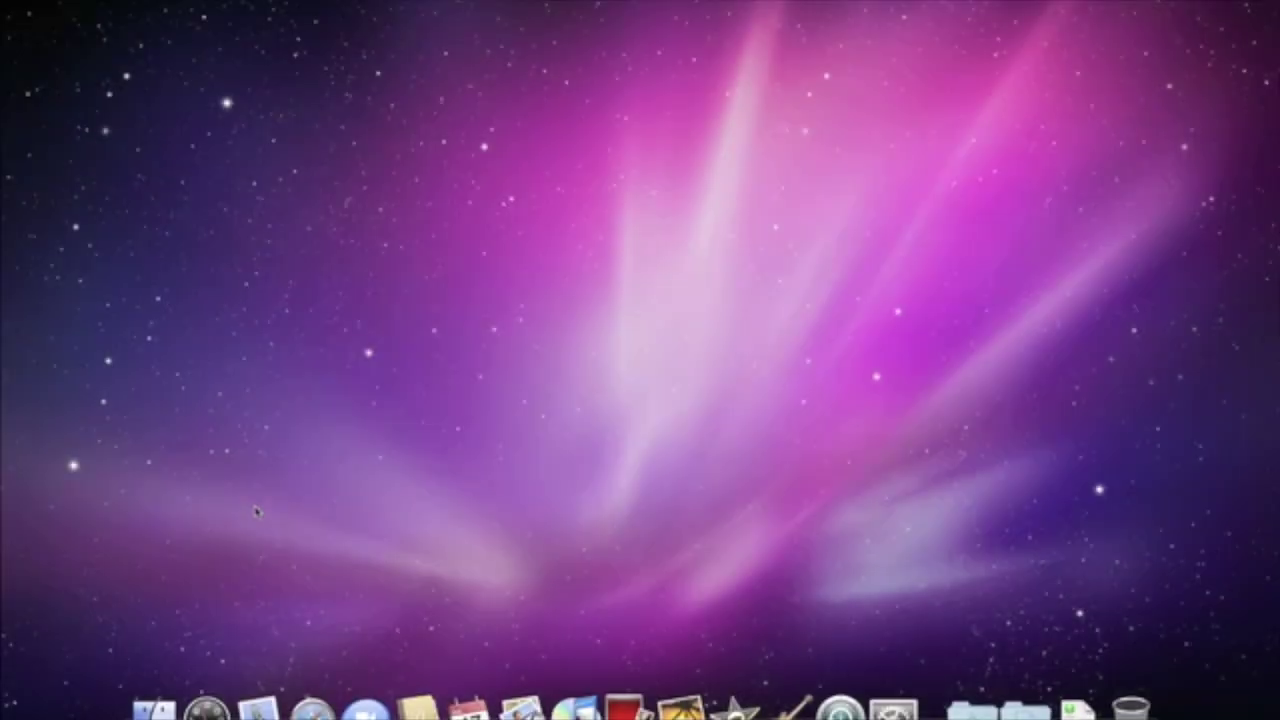
- Open a home folder Finder window and search Help for 'Finder'
click(155, 710)
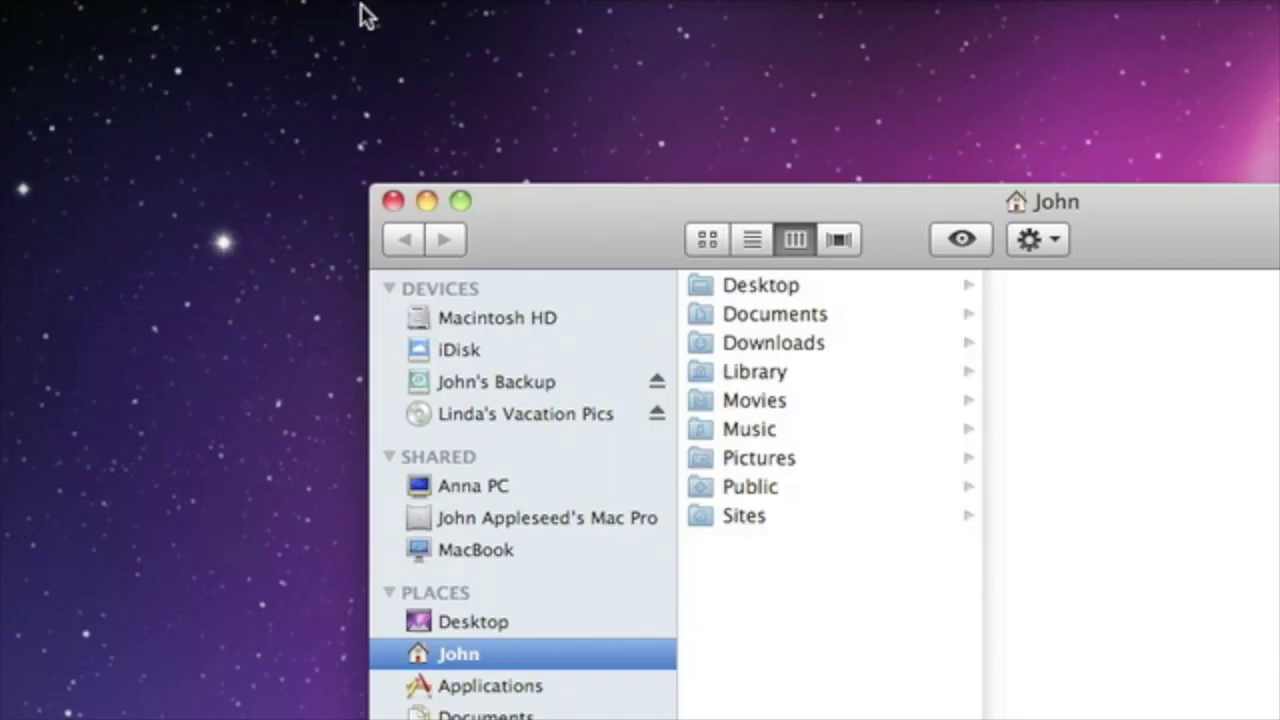
click(366, 1)
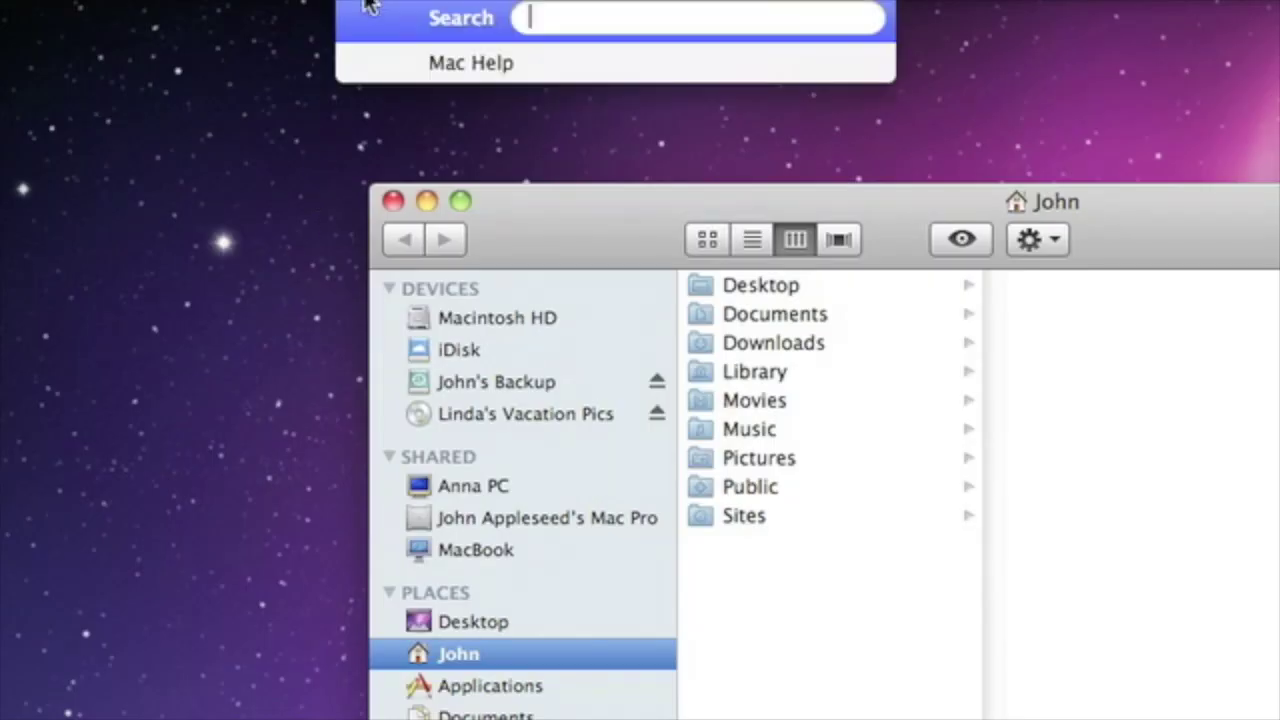
text(Finde)
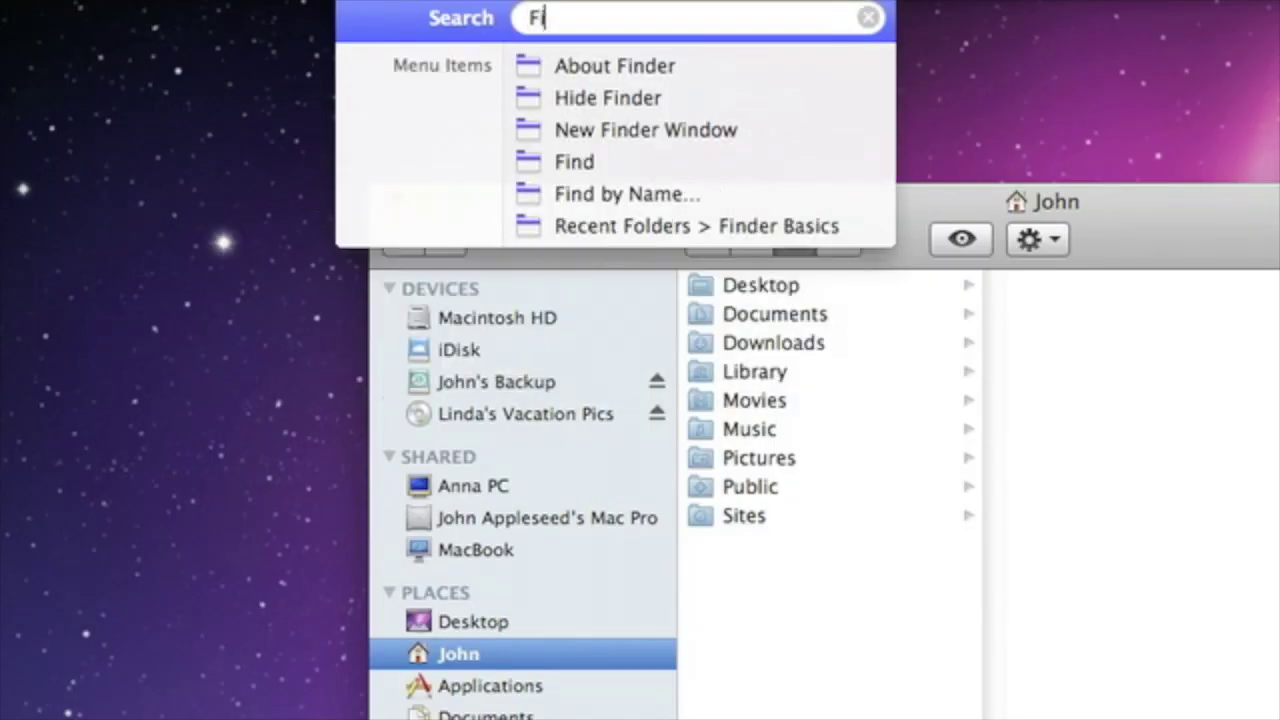